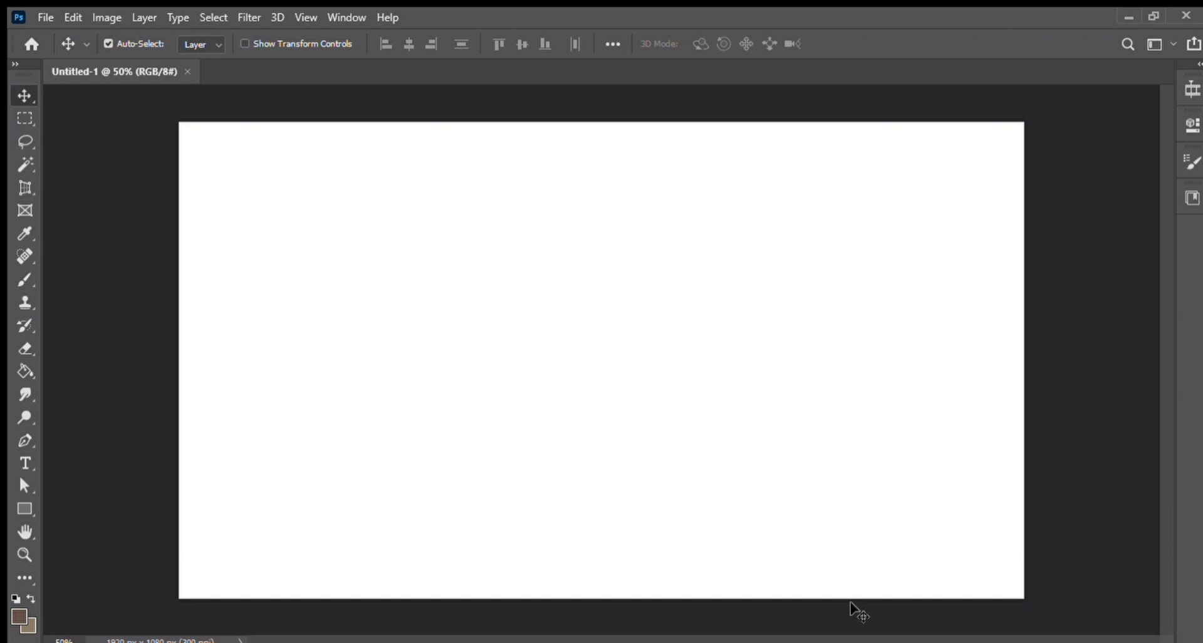
Step: Fill the house's gable side wall with the background colour, using a Pen-tool path along its outline converted to a selection
click(24, 555)
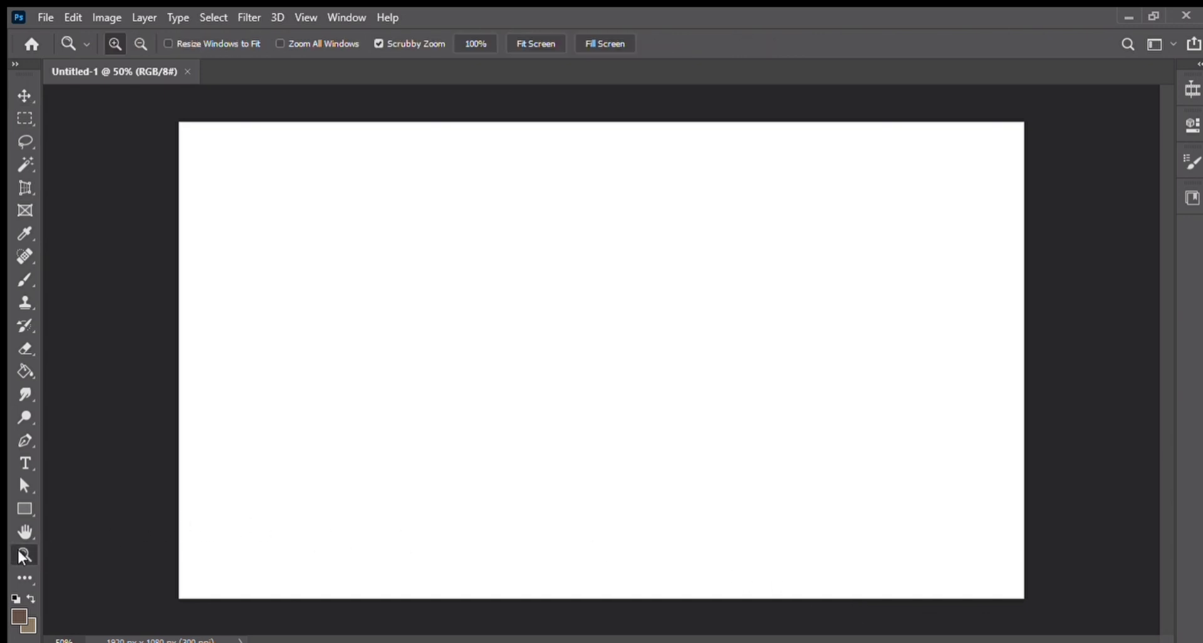
mouse_move(932, 553)
mouse_down()
mouse_move(892, 537)
mouse_move(913, 544)
mouse_up()
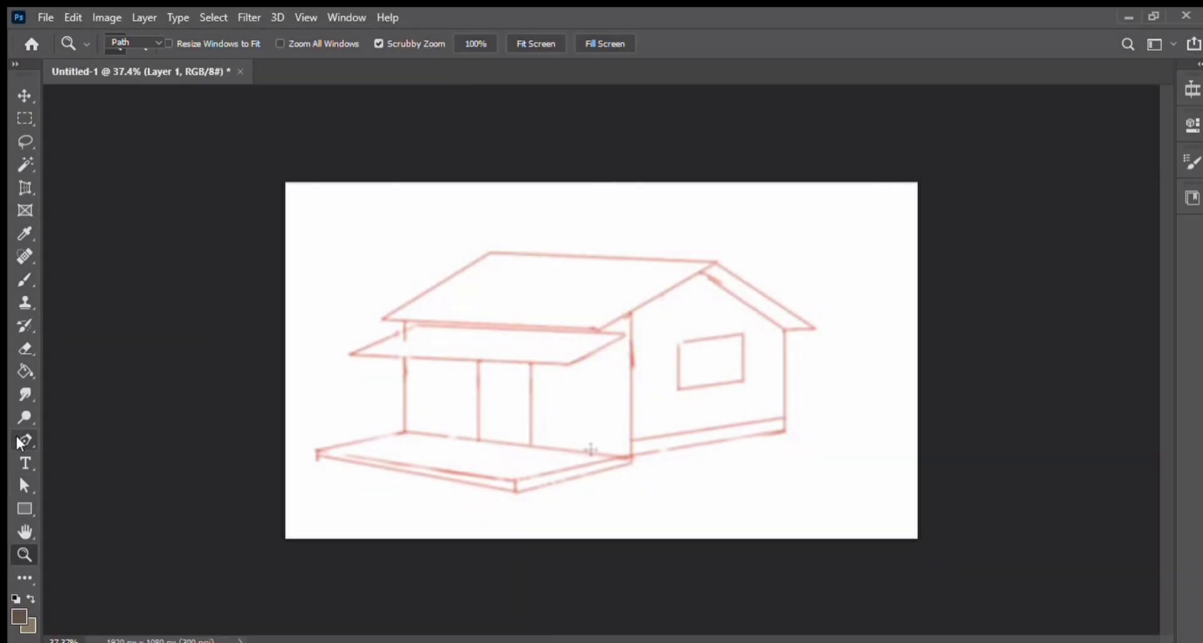
click(21, 443)
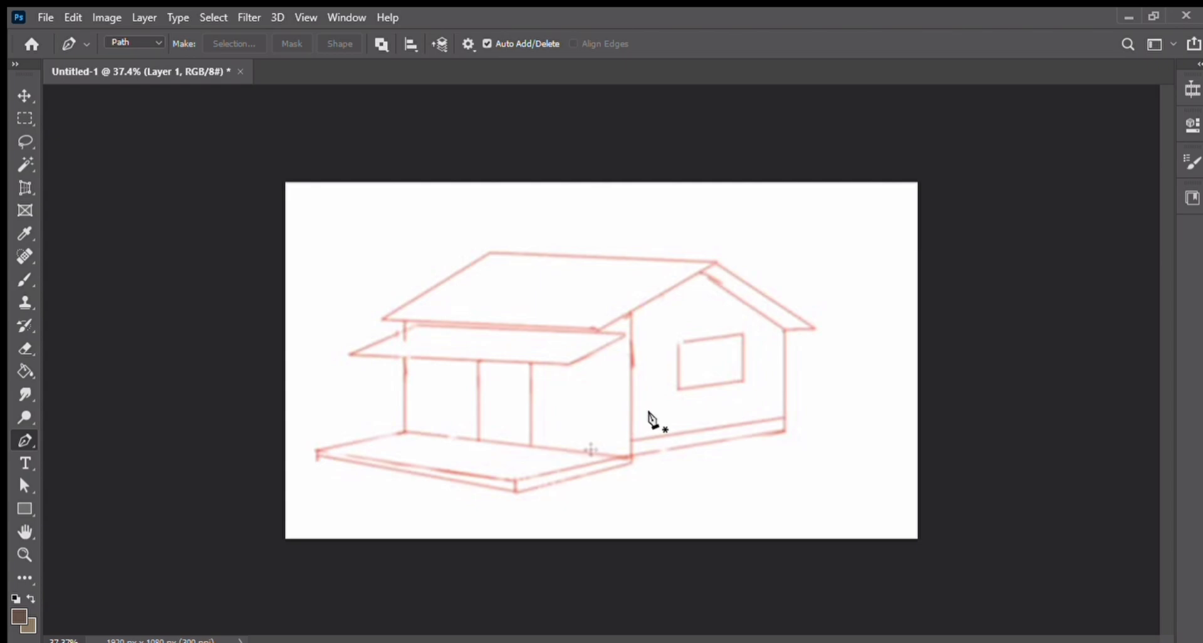
click(630, 311)
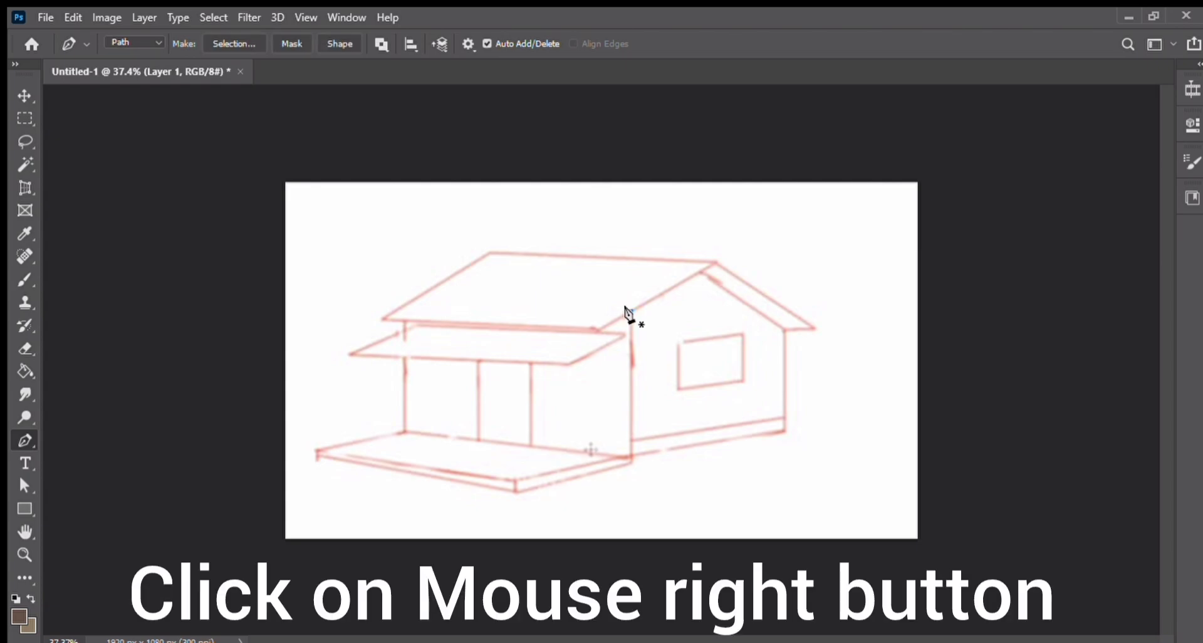
click(631, 456)
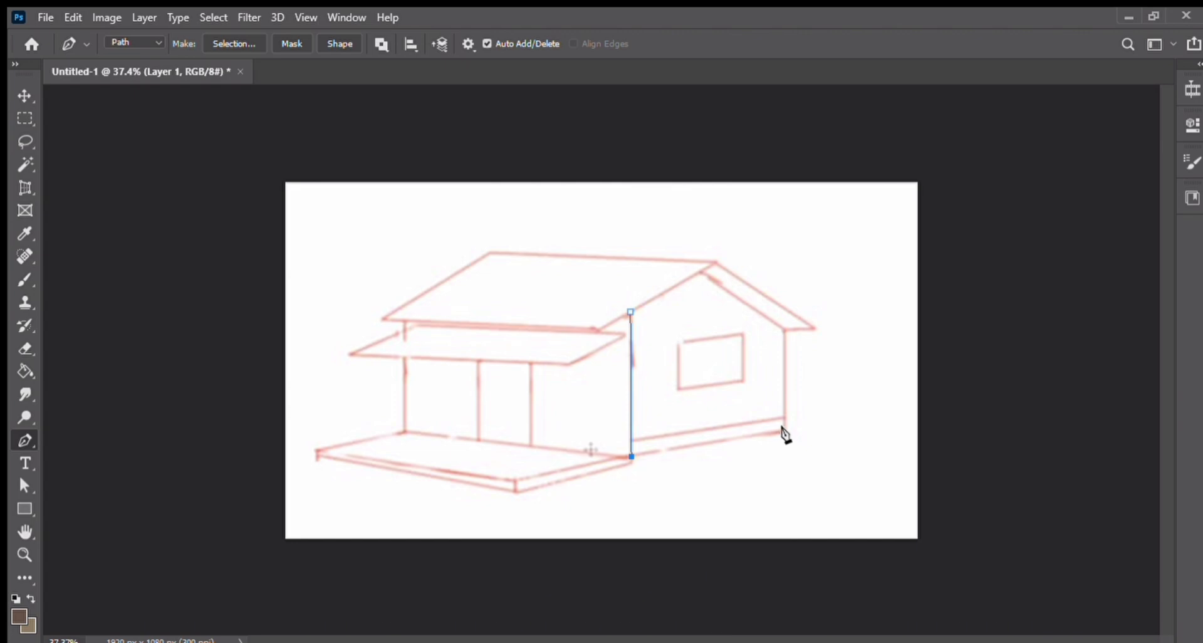
click(786, 432)
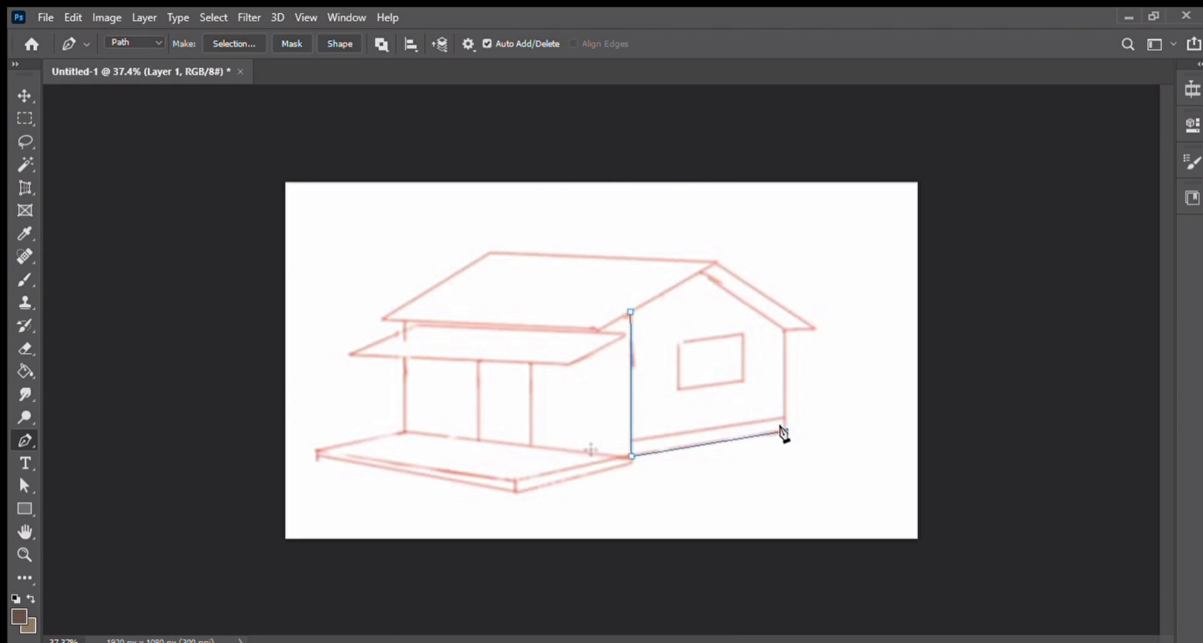
click(783, 333)
click(702, 272)
click(630, 312)
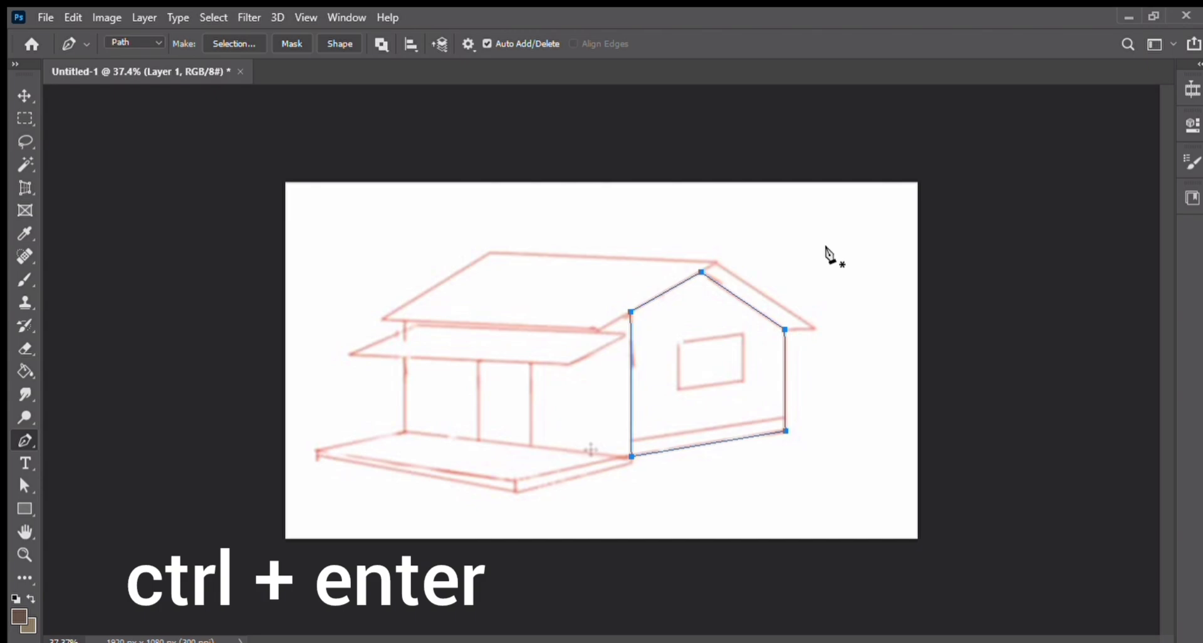
key(ctrl+Return)
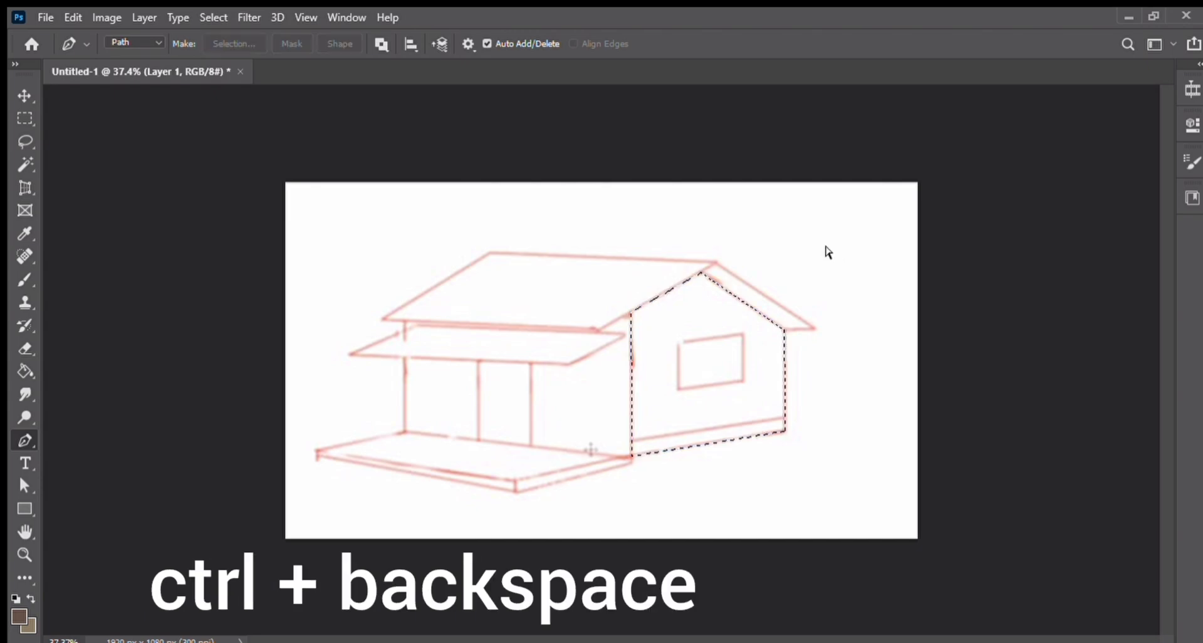
key(ctrl+BackSpace)
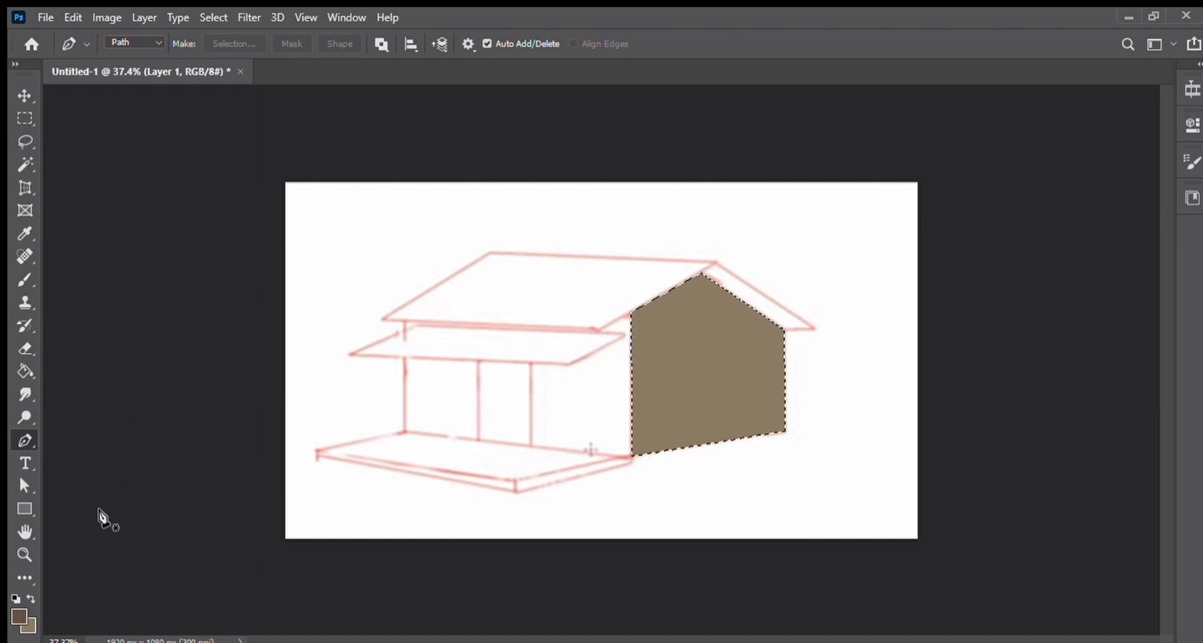
Step: Shade the upper parts of the gable wall with a soft brush at 43% opacity
click(25, 280)
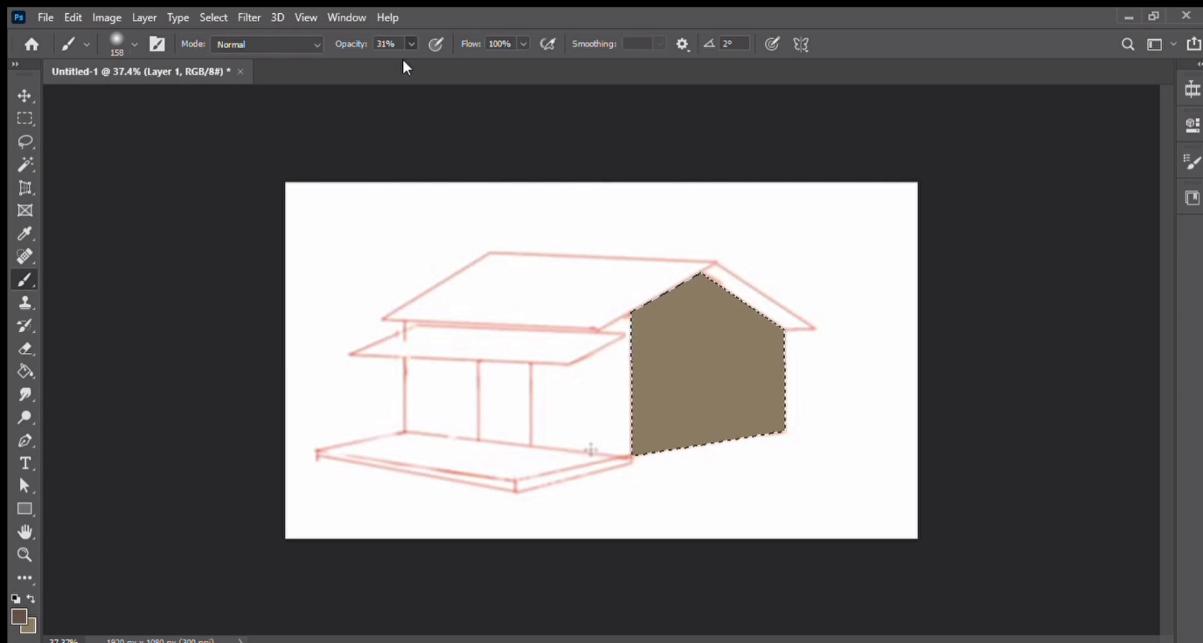
key(5)
key(6)
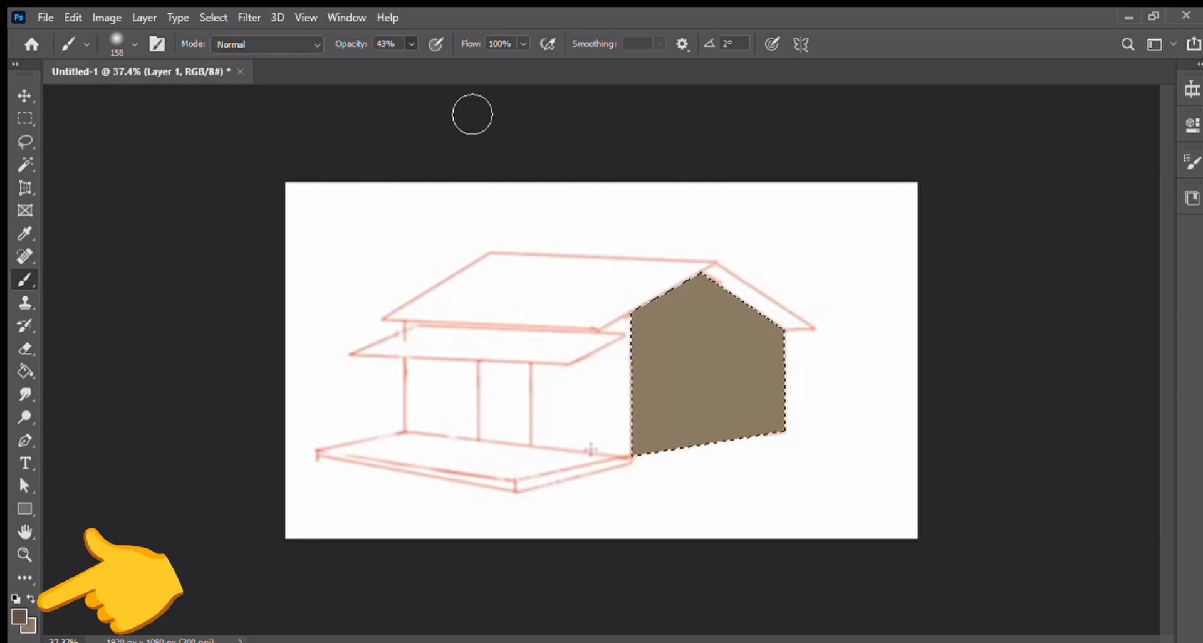
drag(698, 283, 716, 299)
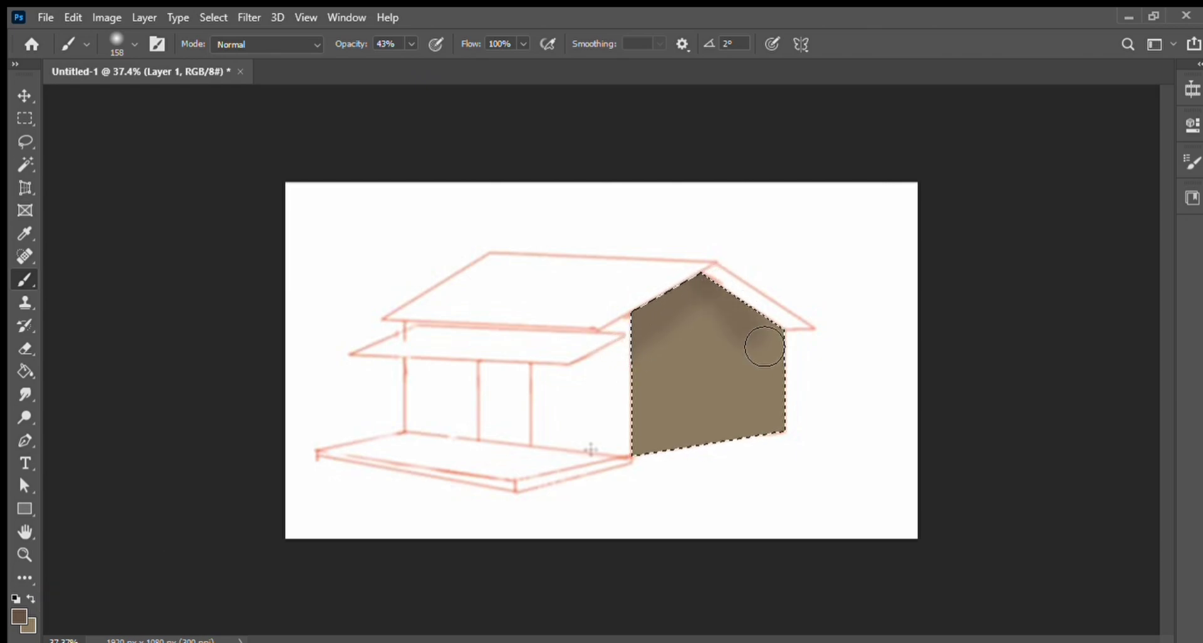
drag(795, 386, 791, 402)
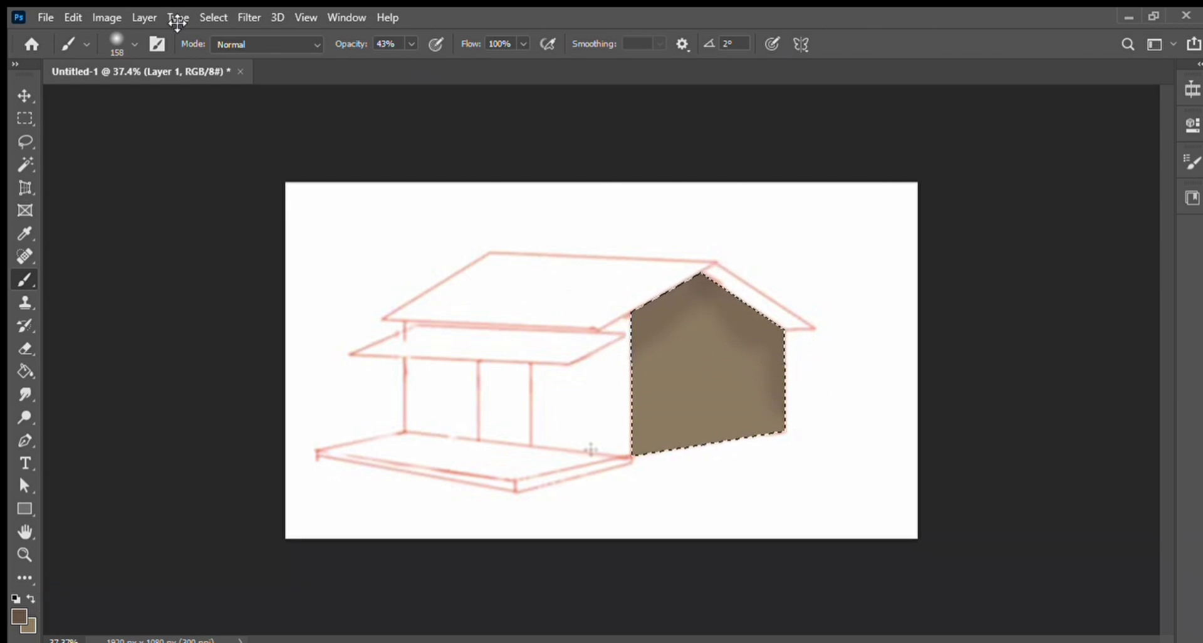
Step: Add blotchy texture to the gable wall with a 97 px soft brush at 21% opacity, then deselect
click(131, 44)
click(170, 99)
drag(674, 344, 644, 407)
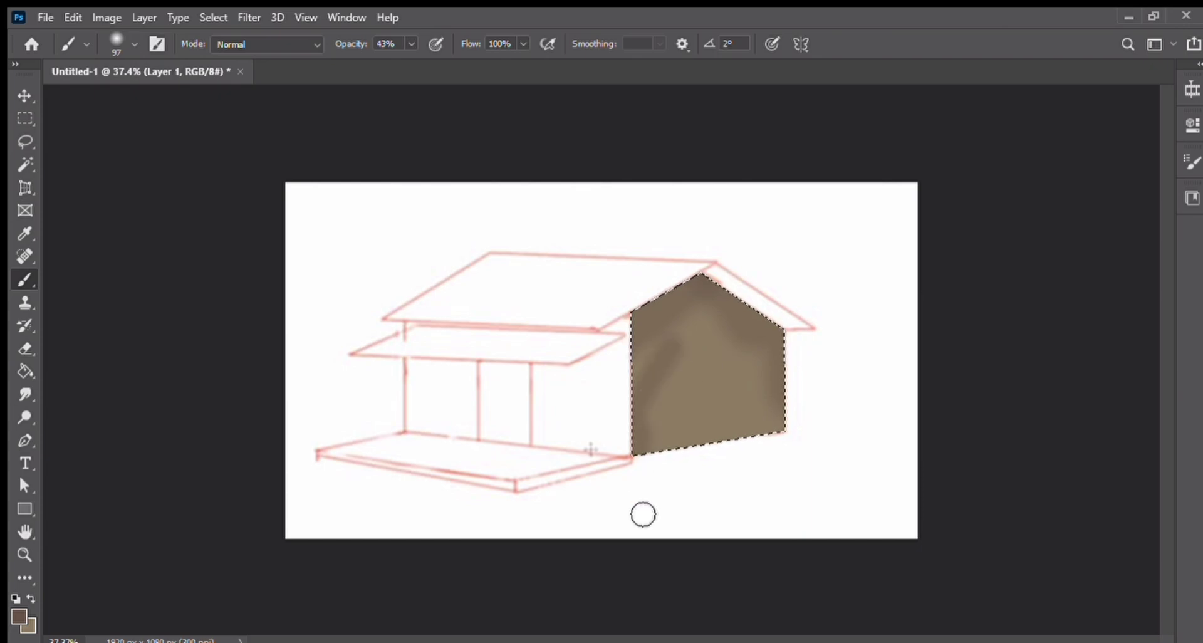
key(2)
key(1)
mouse_move(739, 398)
mouse_down()
mouse_move(654, 426)
mouse_move(688, 331)
mouse_move(781, 368)
mouse_up()
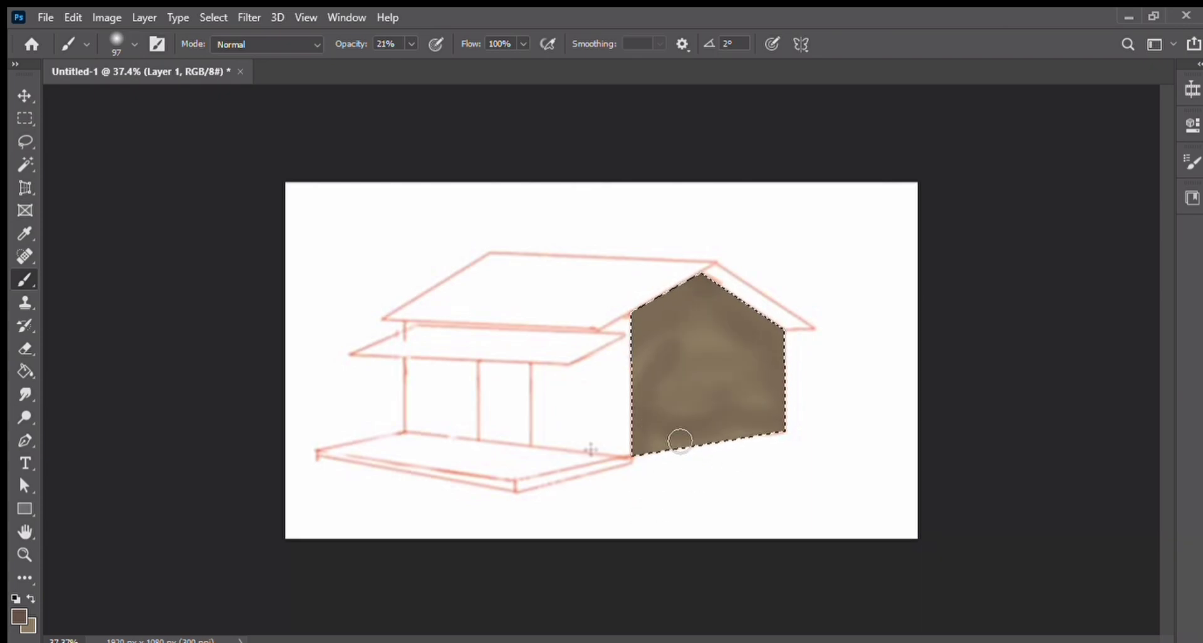
key(ctrl+d)
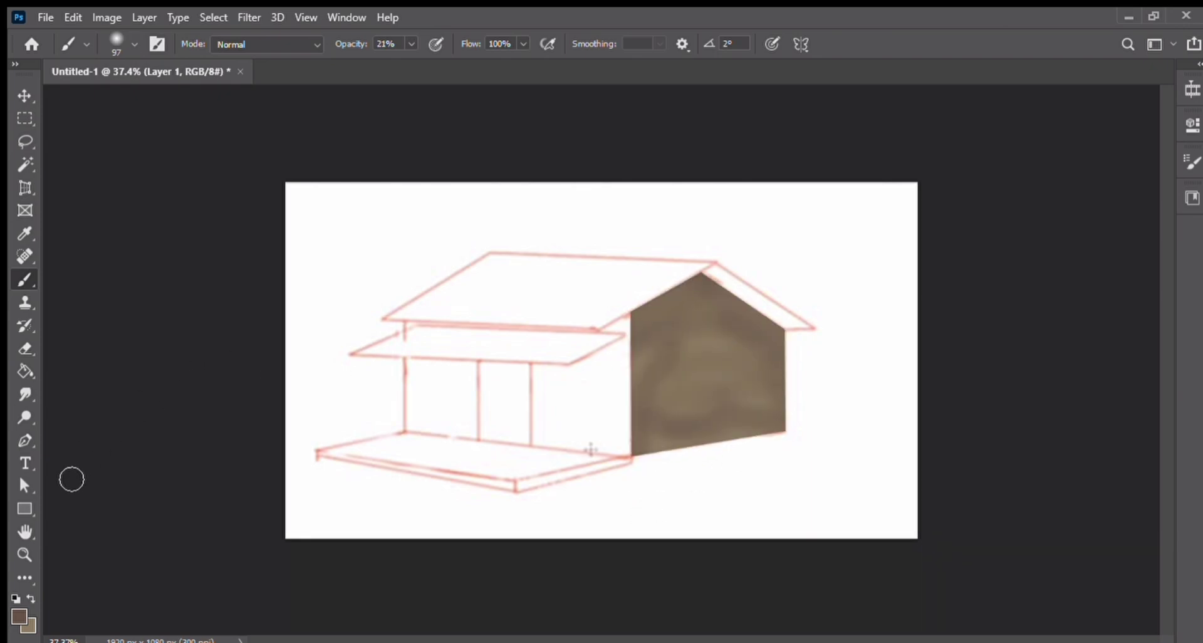
Step: Fill the front wall with the foreground colour, using a four-point Pen-tool path converted to a selection
click(25, 441)
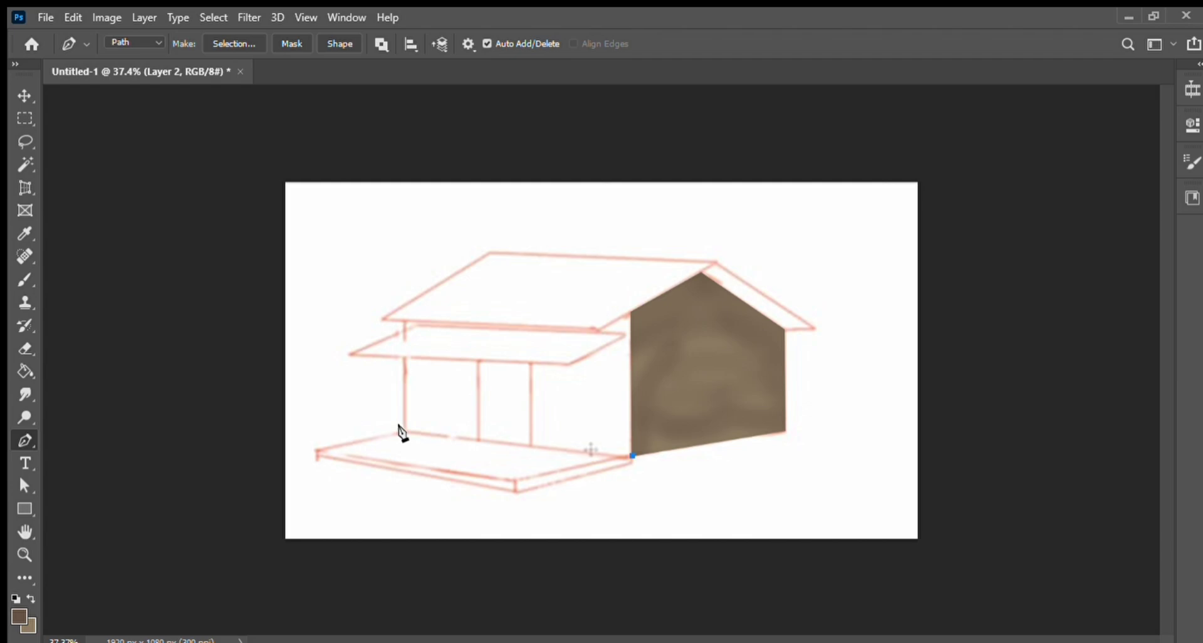
click(402, 429)
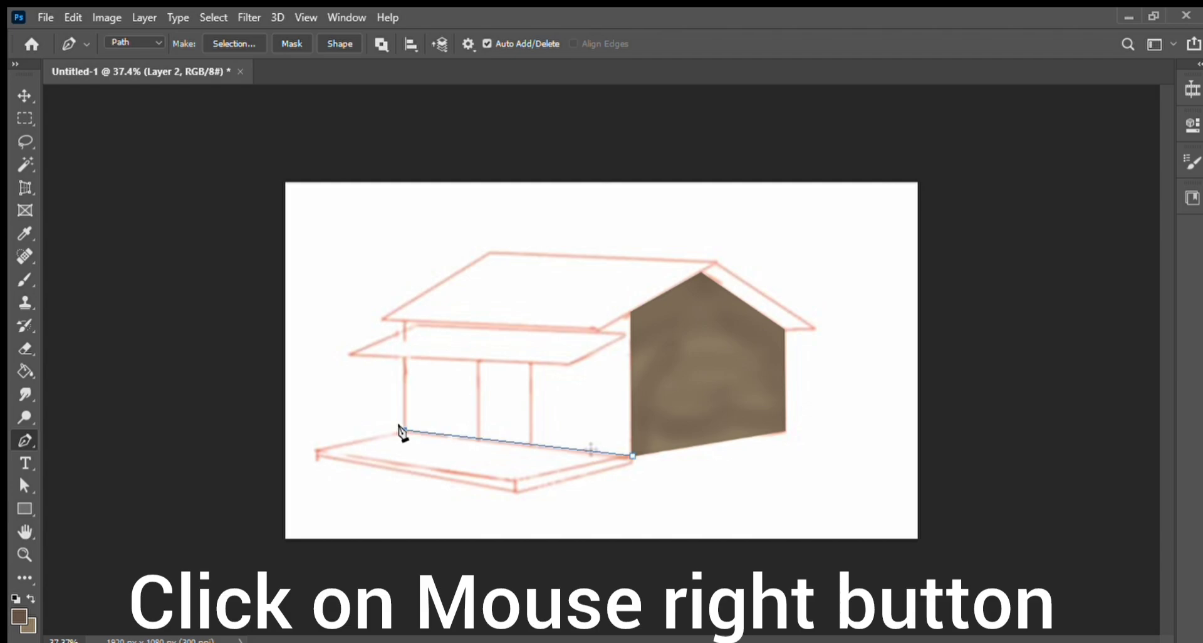
click(403, 320)
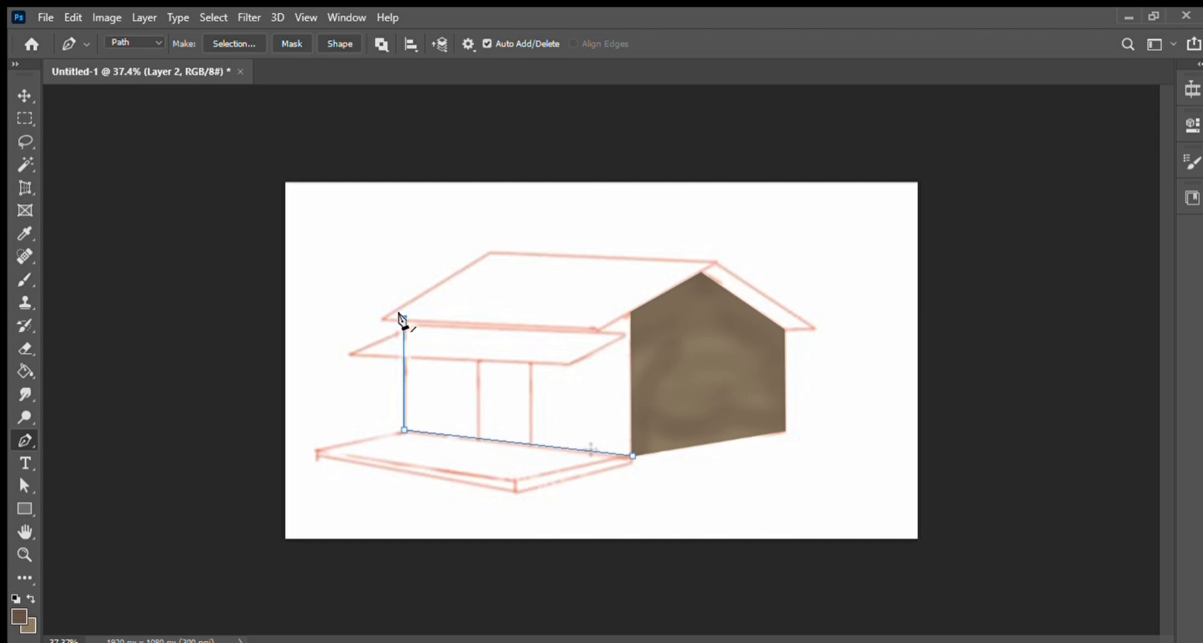
click(631, 312)
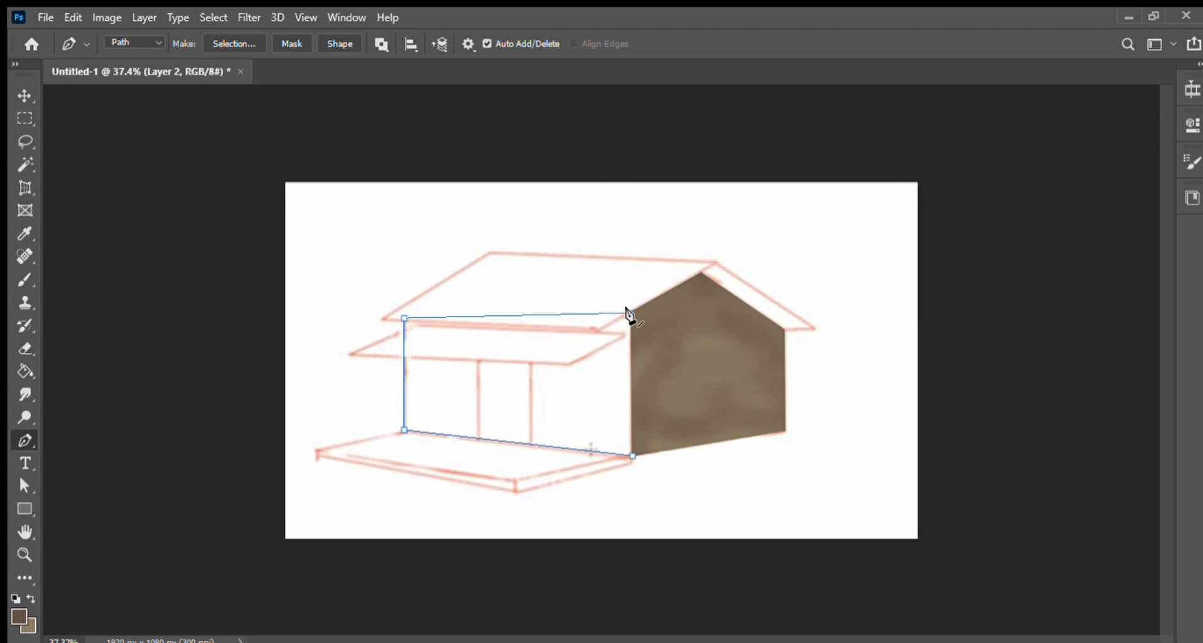
click(632, 455)
key(ctrl+Return)
key(alt+BackSpace)
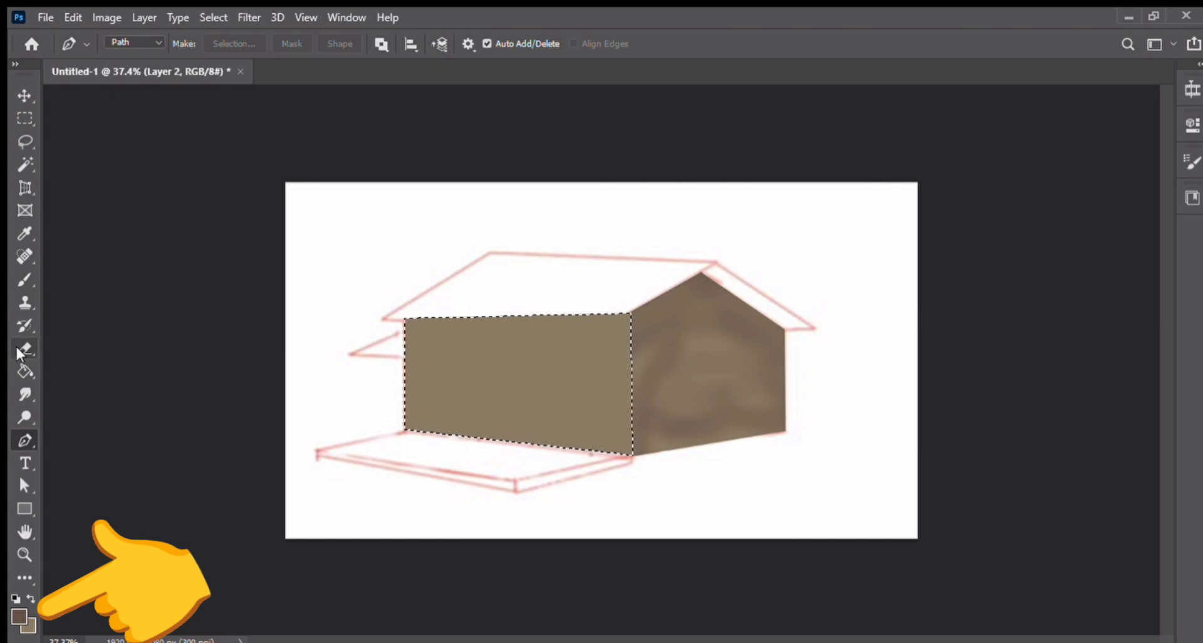
Step: Pick a new colour and brush soft shading across the front wall at 31% opacity, then copy it to a new layer
click(25, 280)
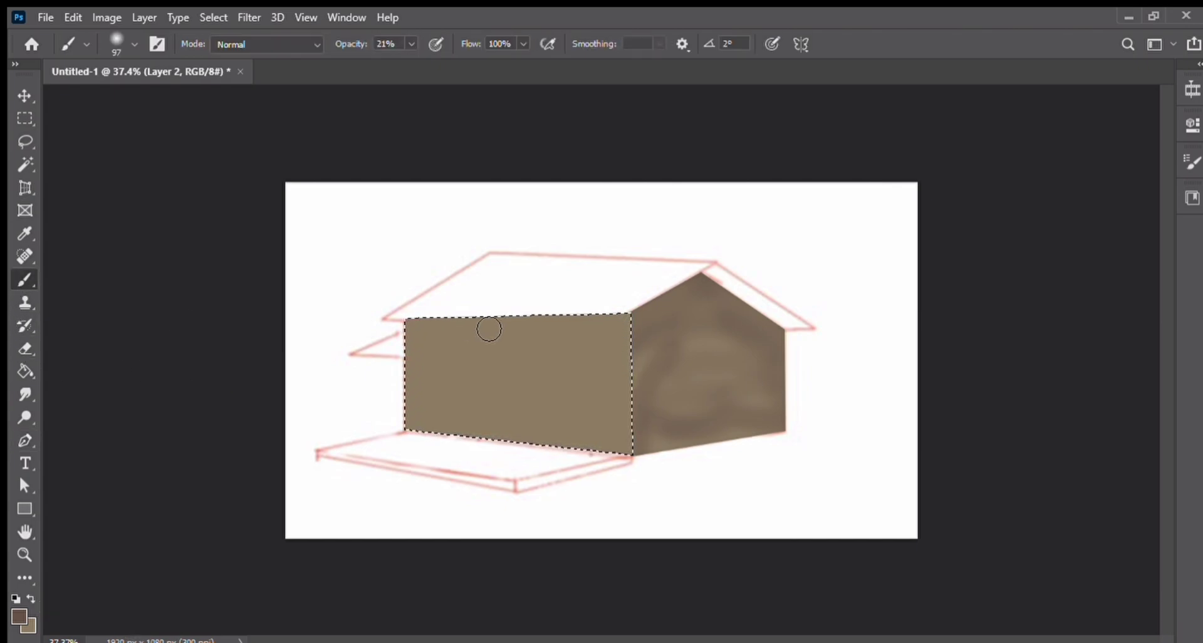
click(19, 617)
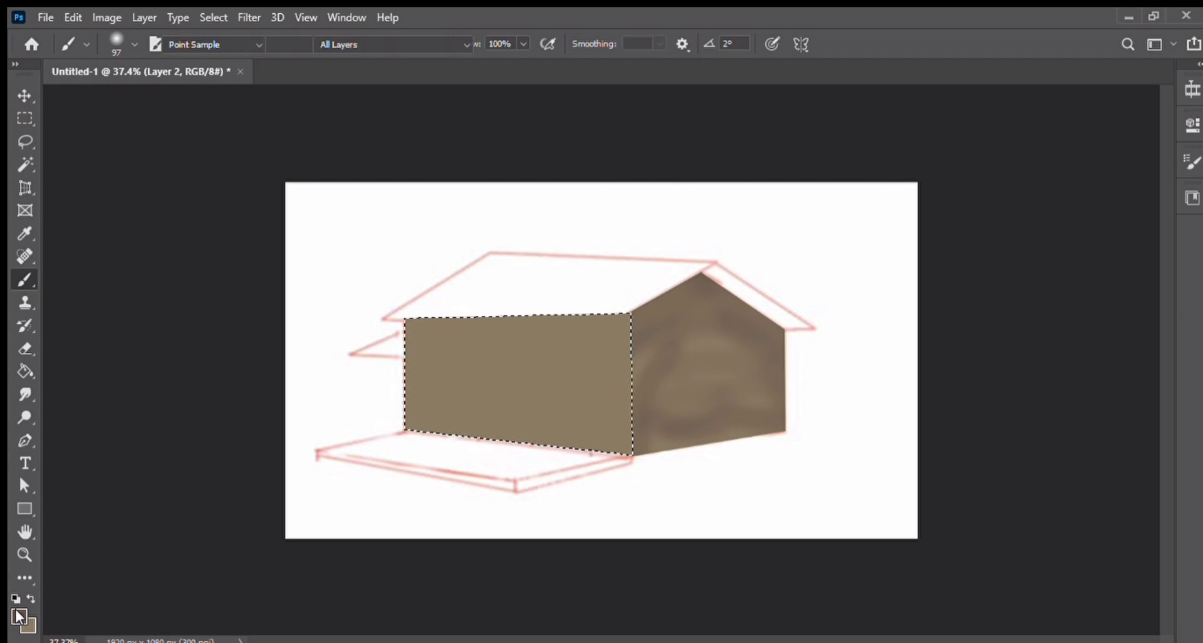
click(969, 166)
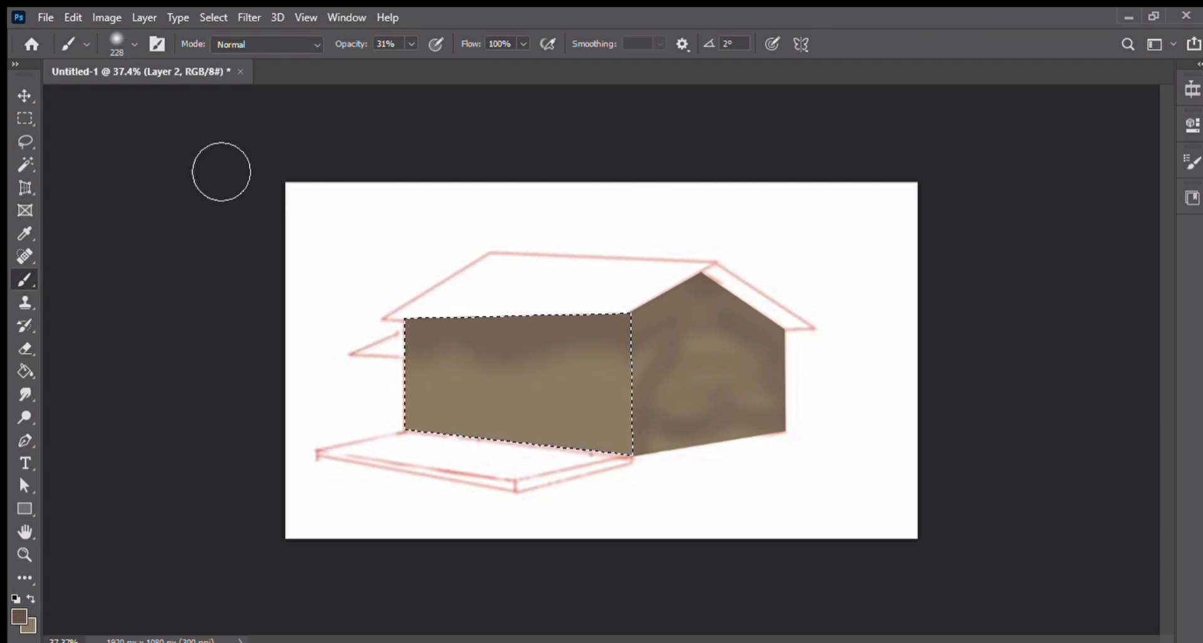
drag(533, 408, 384, 415)
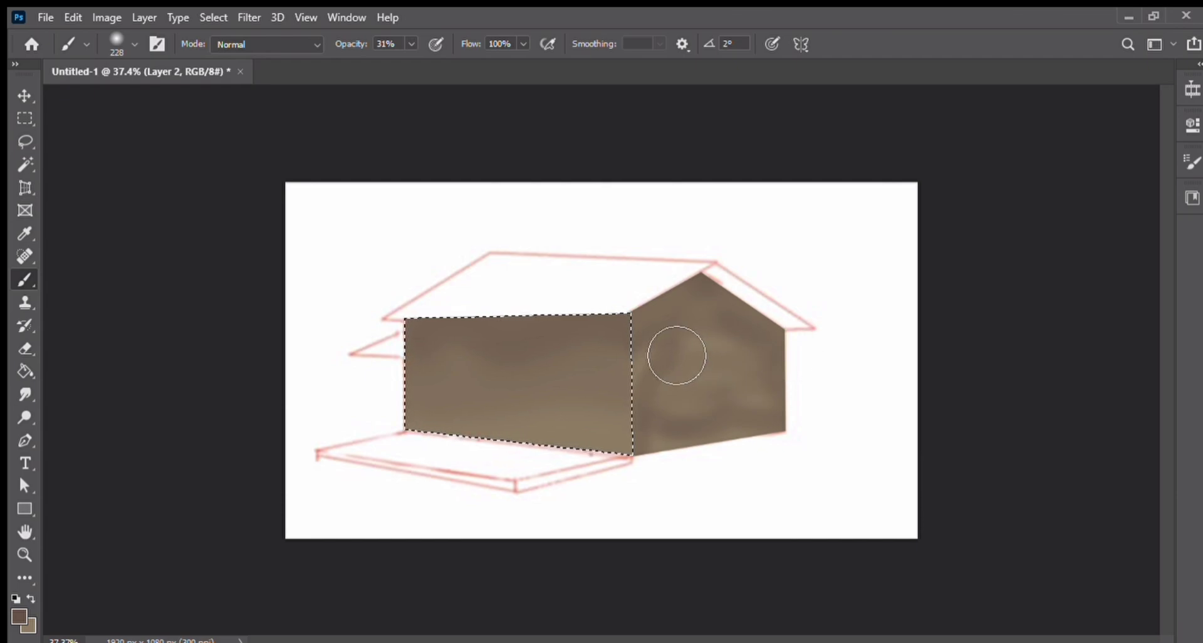
key(ctrl+j)
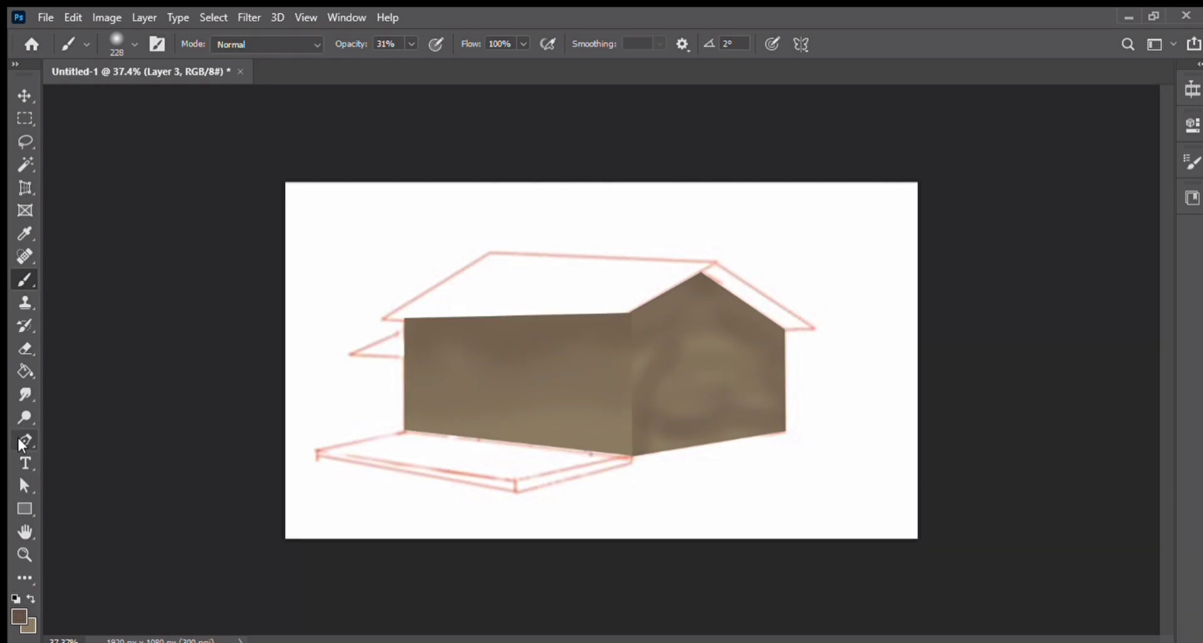
Step: Trace the porch floor with the Pen tool, convert the path to a selection, and fill it with the foreground colour
click(19, 440)
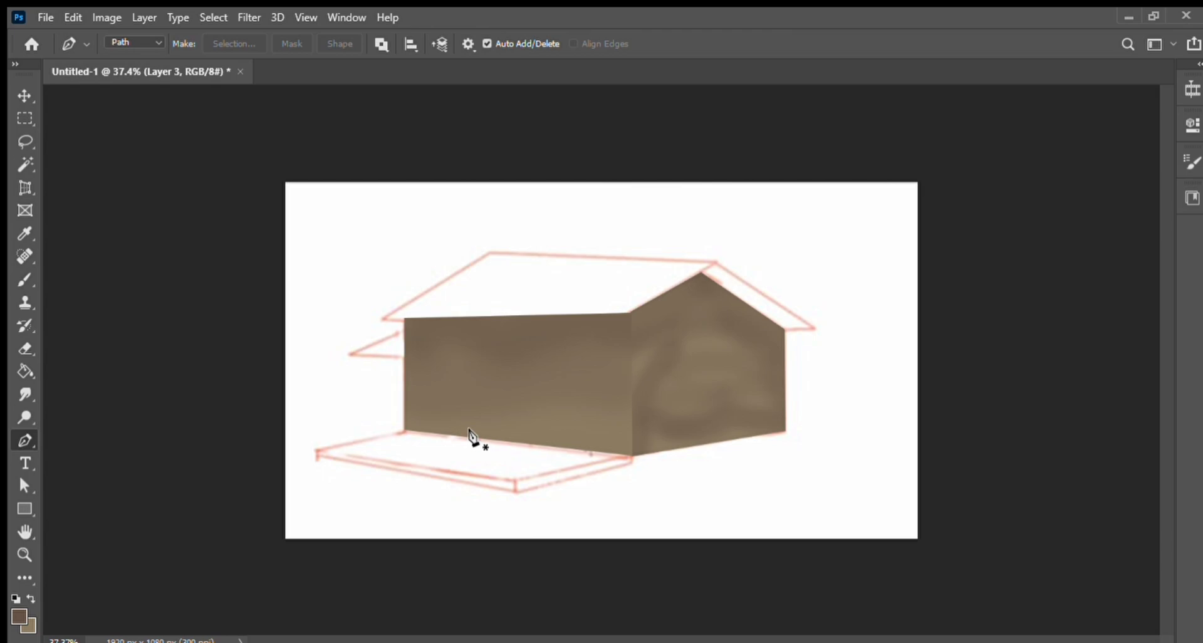
click(405, 431)
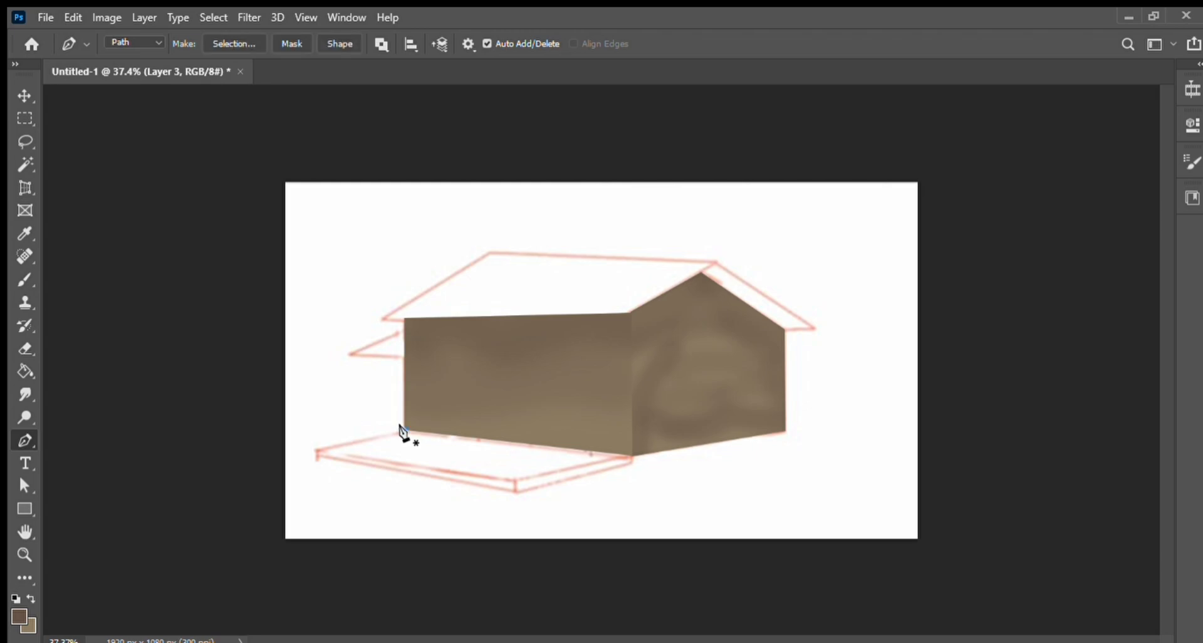
click(317, 449)
click(514, 480)
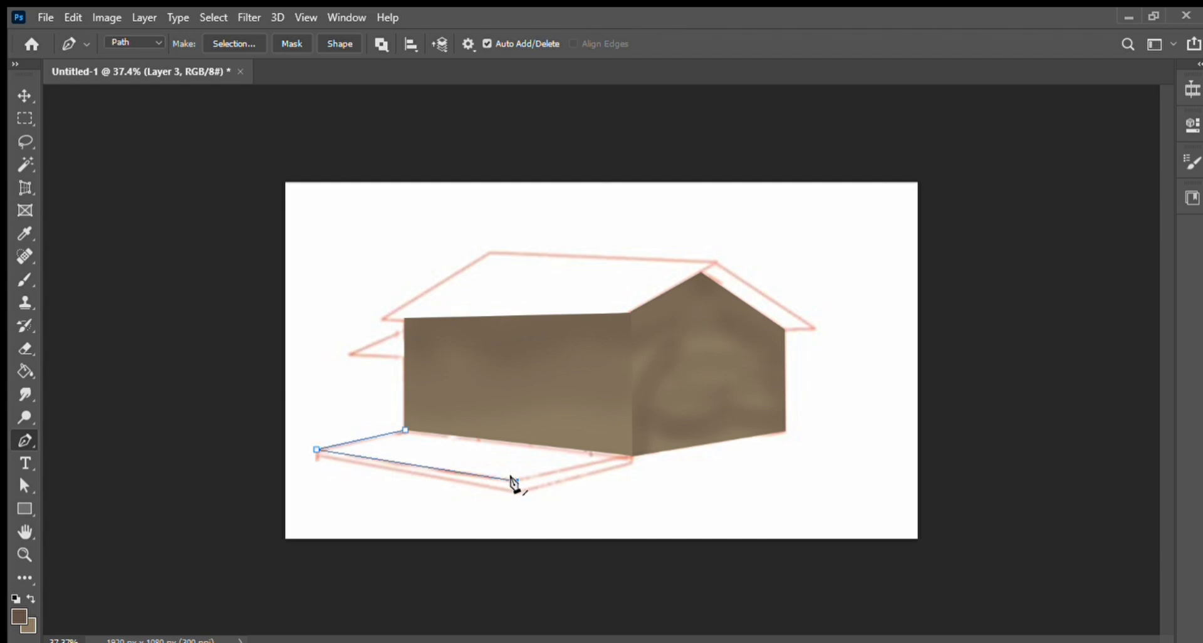
click(630, 456)
click(404, 430)
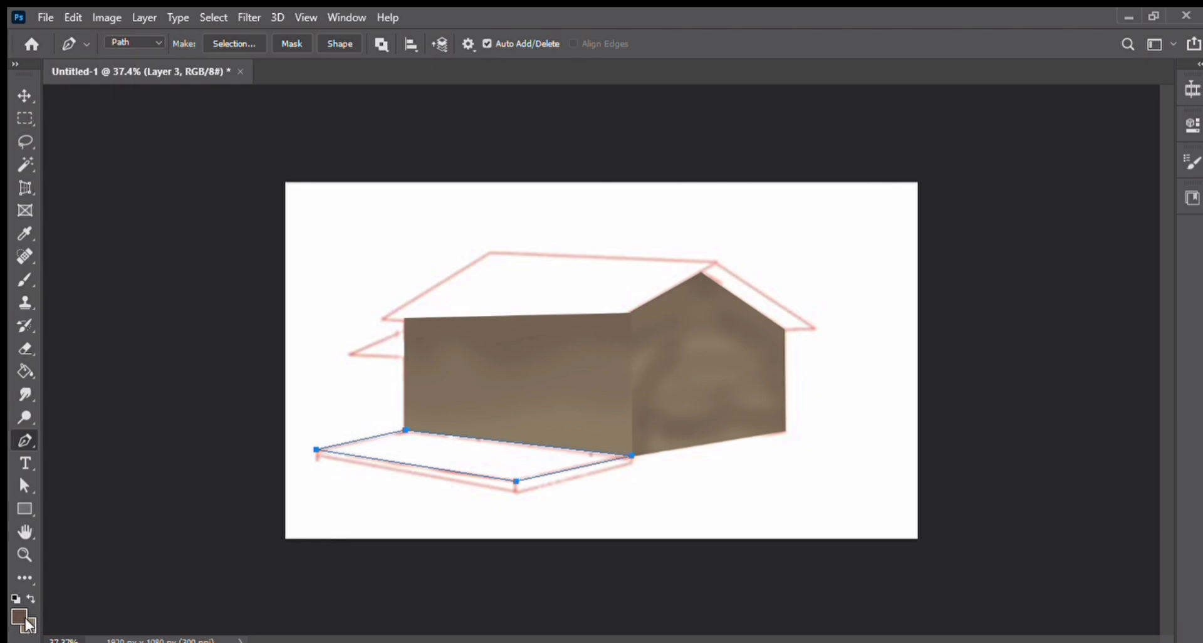
key(i)
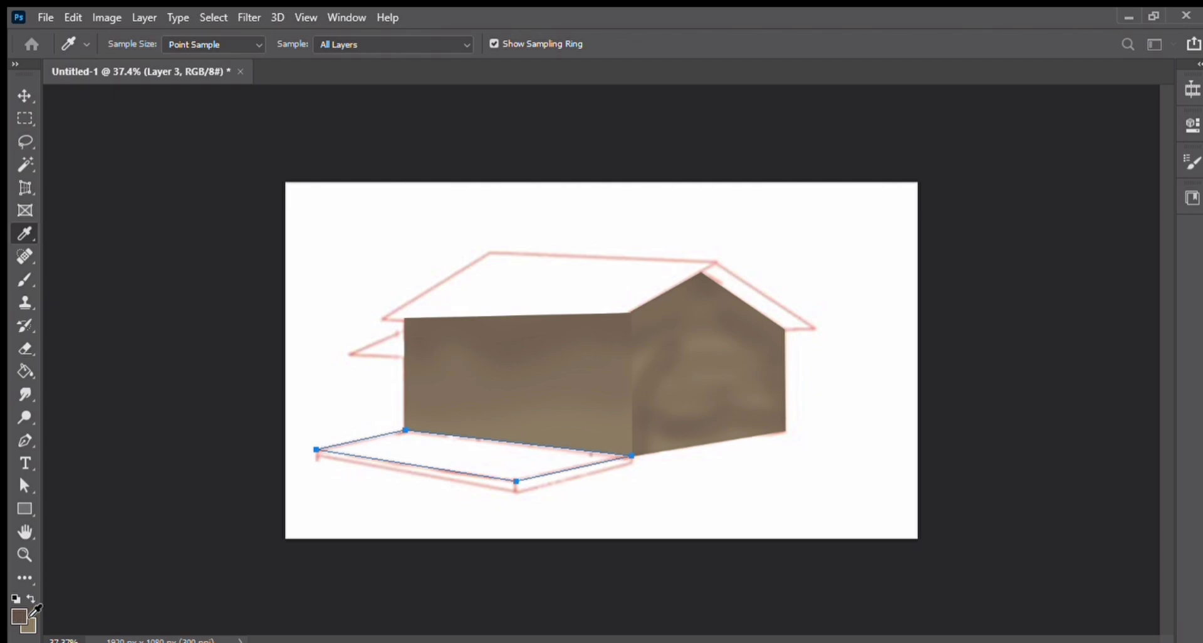
key(p)
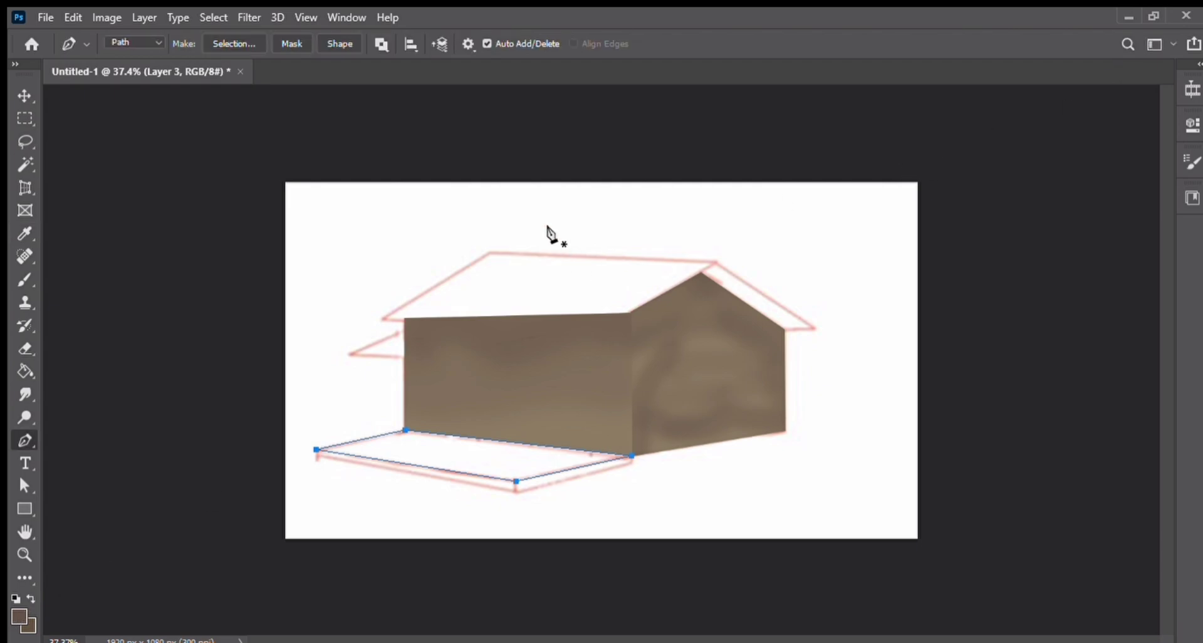
key(ctrl+Return)
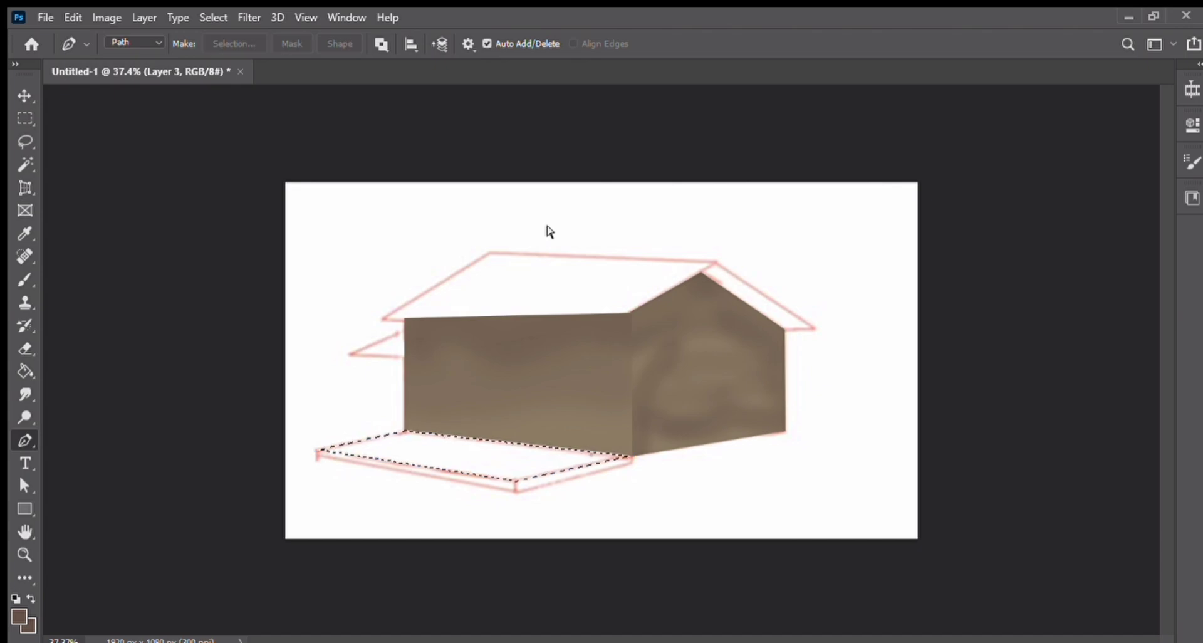
key(alt+BackSpace)
Step: Sample a darker brown and brush it across the porch floor at 70% opacity
key(i)
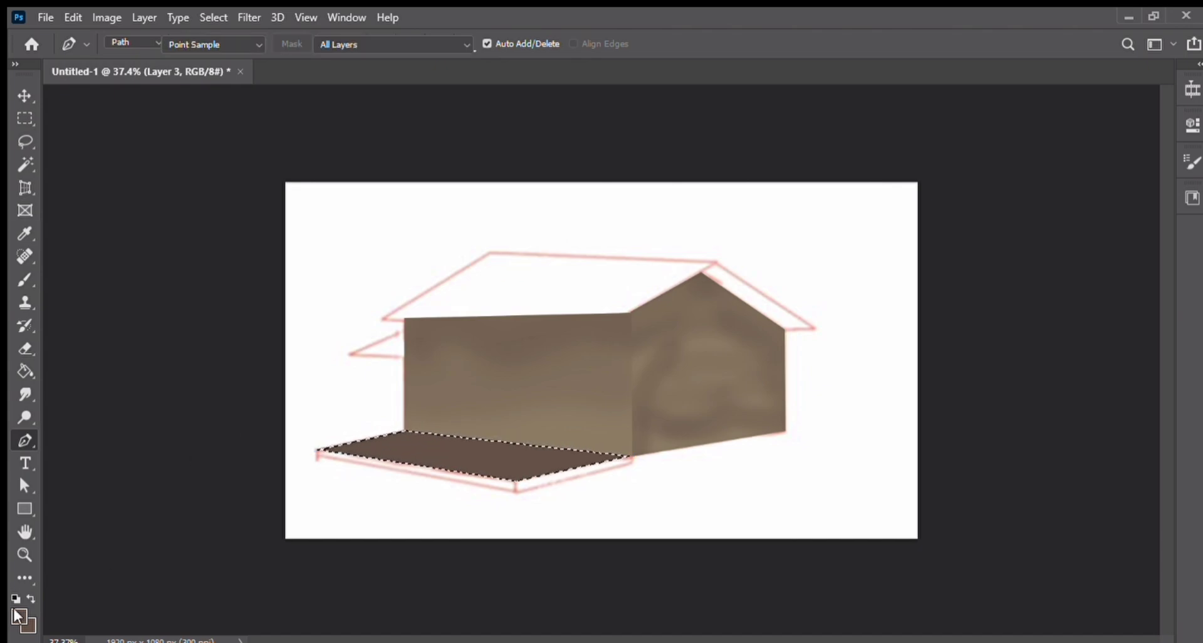
key(p)
click(25, 280)
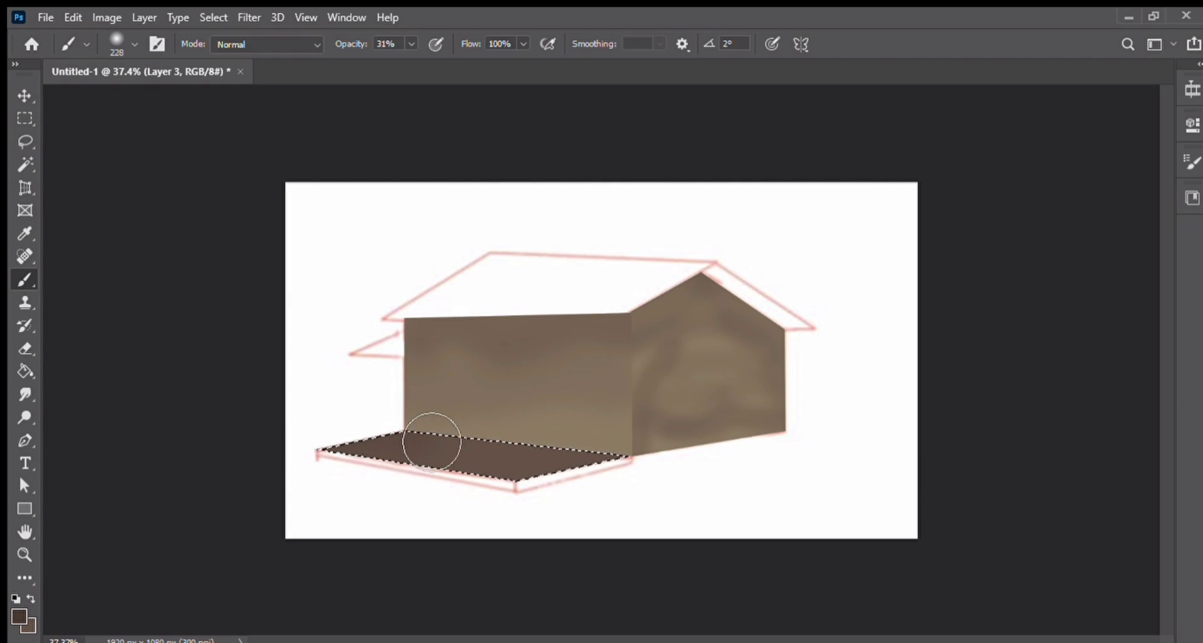
key(i)
key(b)
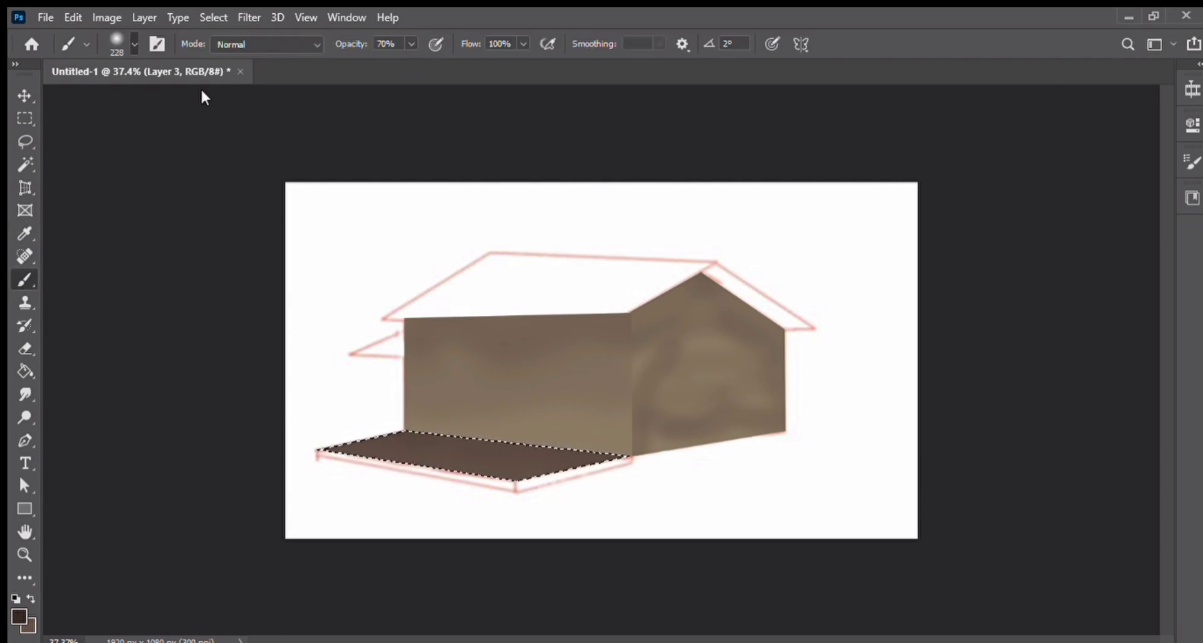
drag(384, 430, 658, 481)
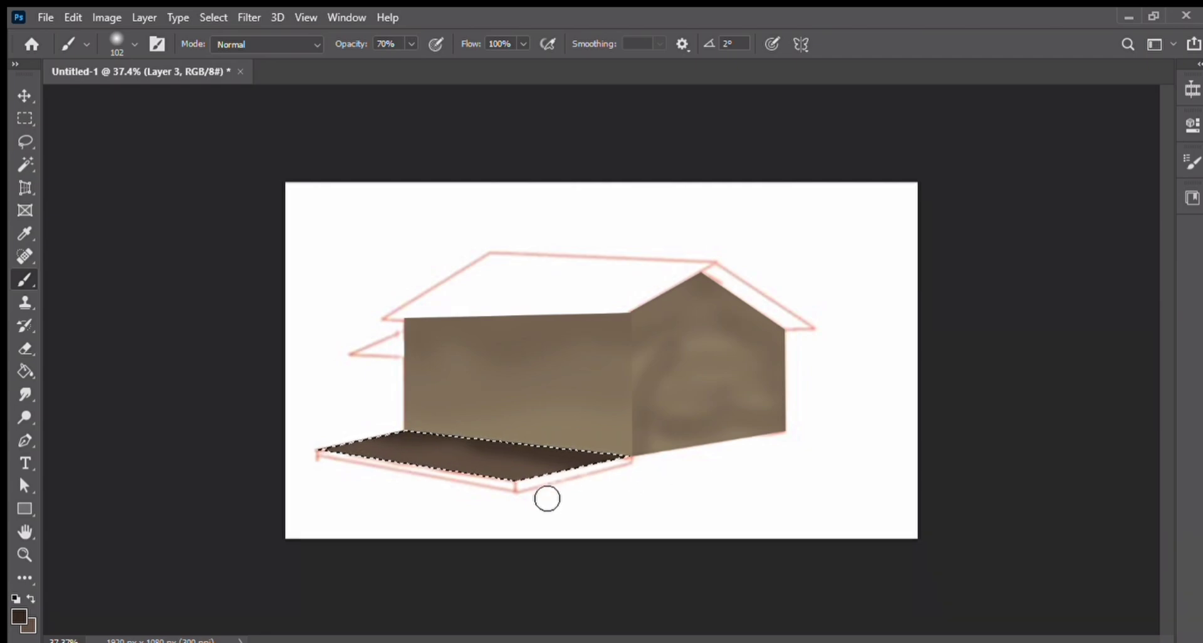
Step: Deselect, then trace the porch floor's front edge strip with the Pen tool
key(ctrl+d)
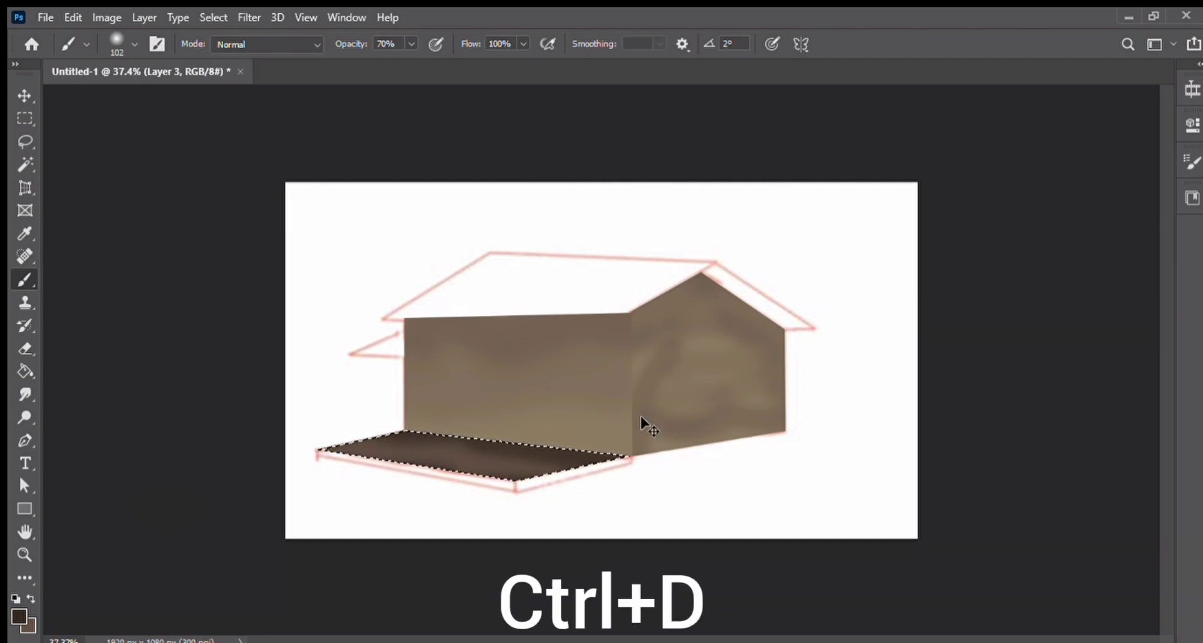
click(15, 441)
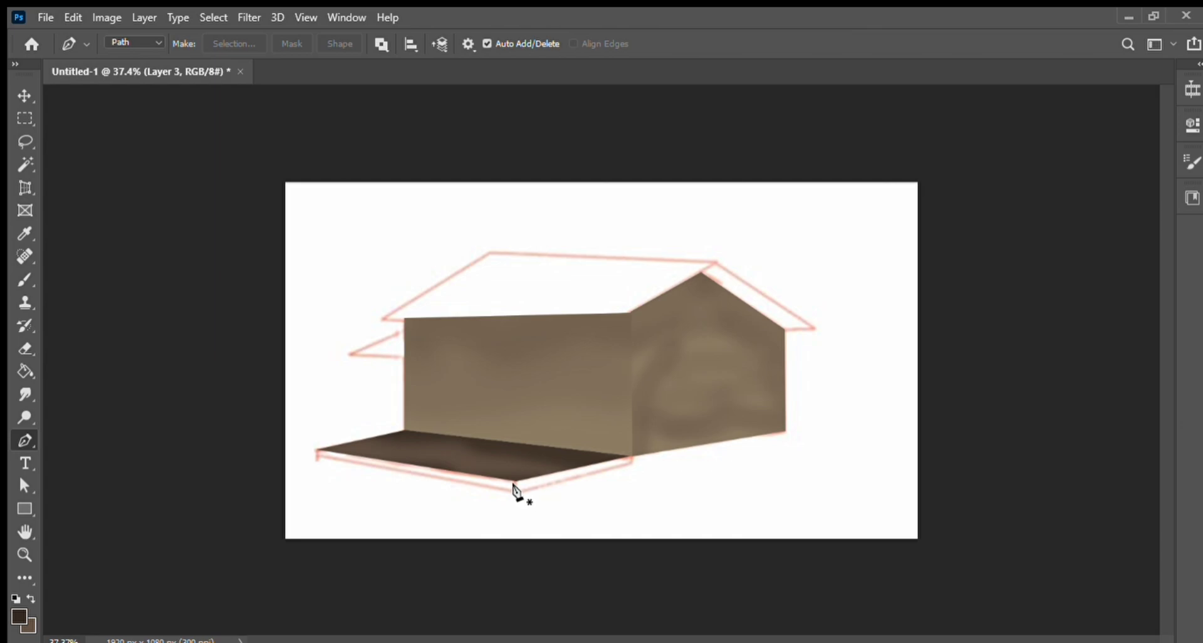
click(632, 461)
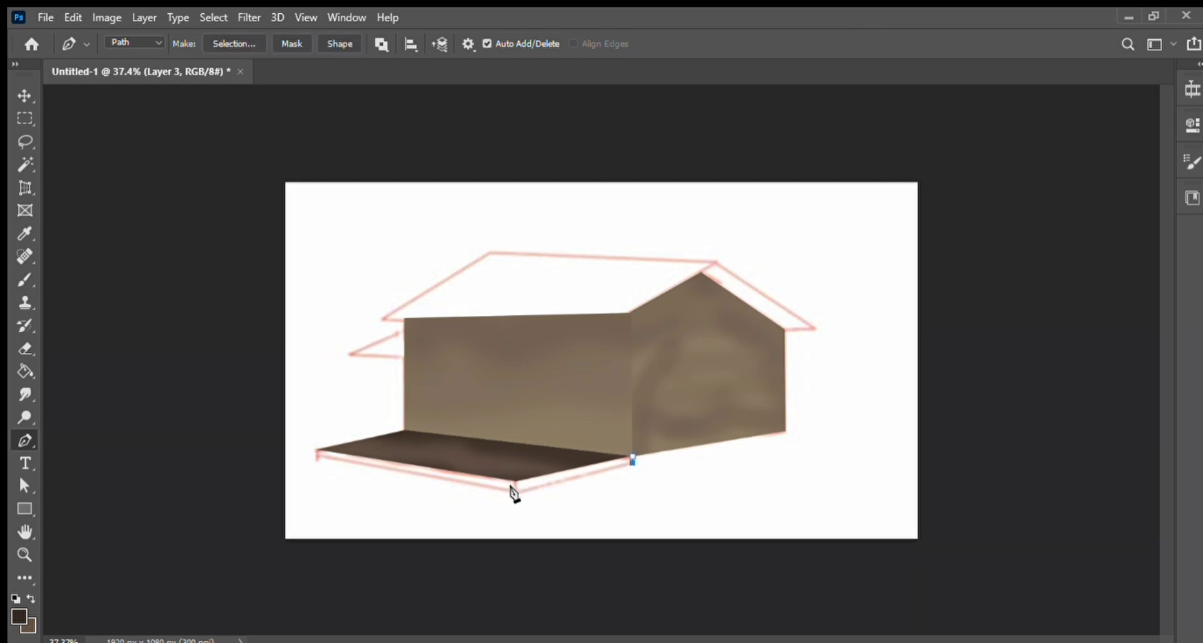
click(516, 491)
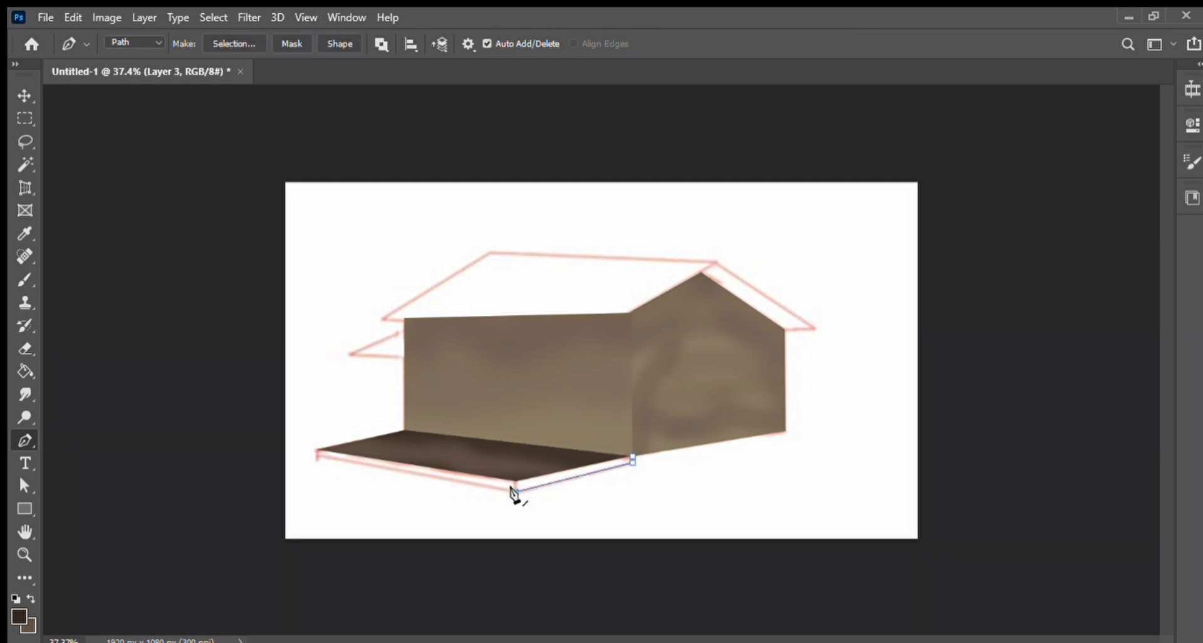
click(315, 453)
click(317, 450)
click(510, 475)
click(632, 457)
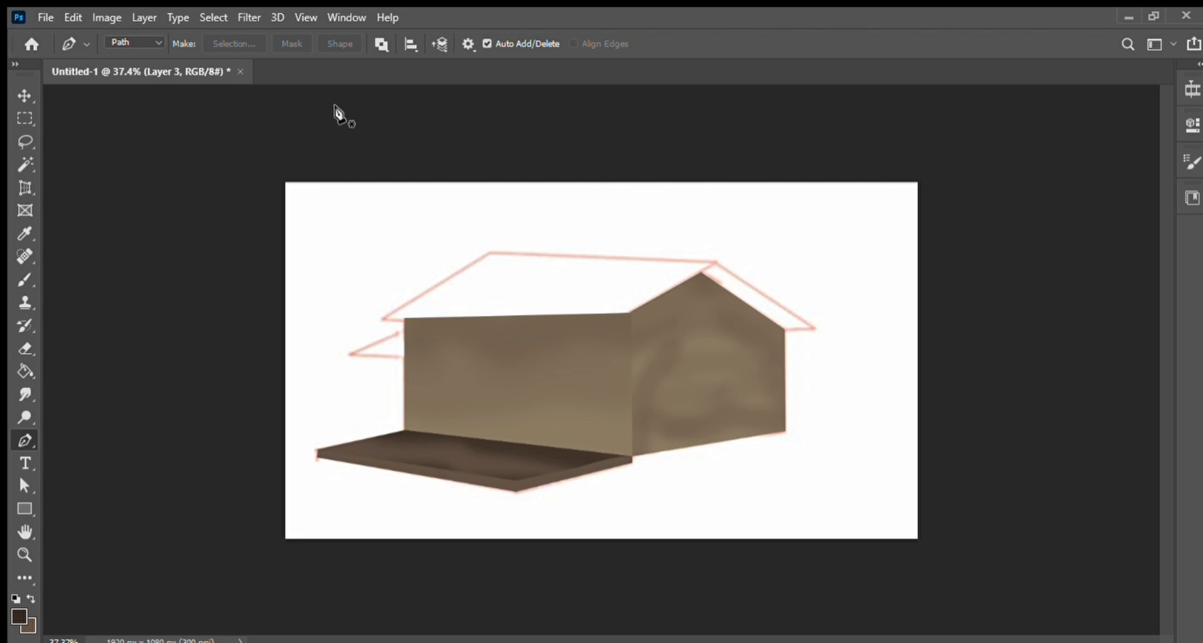
Step: Magic-wand select the porch floor and brush a smaller stroke at 100% opacity along its front edge, then deselect
click(22, 279)
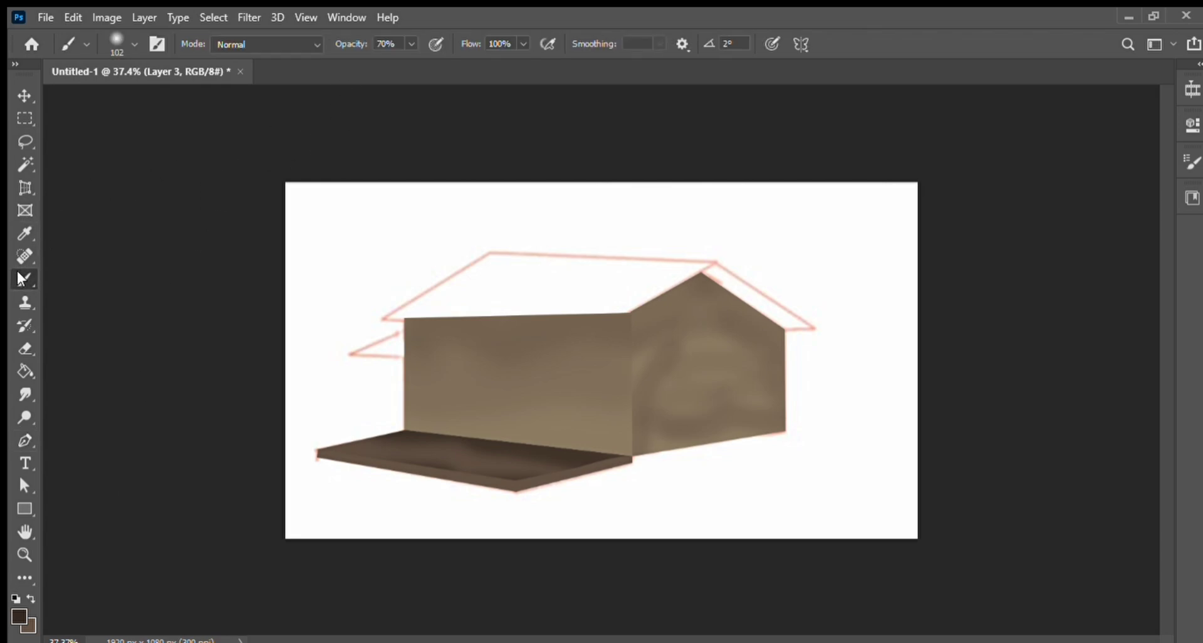
key(bracketleft)
key(bracketleft)
key(bracketleft)
key(bracketleft)
key(bracketleft)
key(bracketleft)
key(0)
click(24, 164)
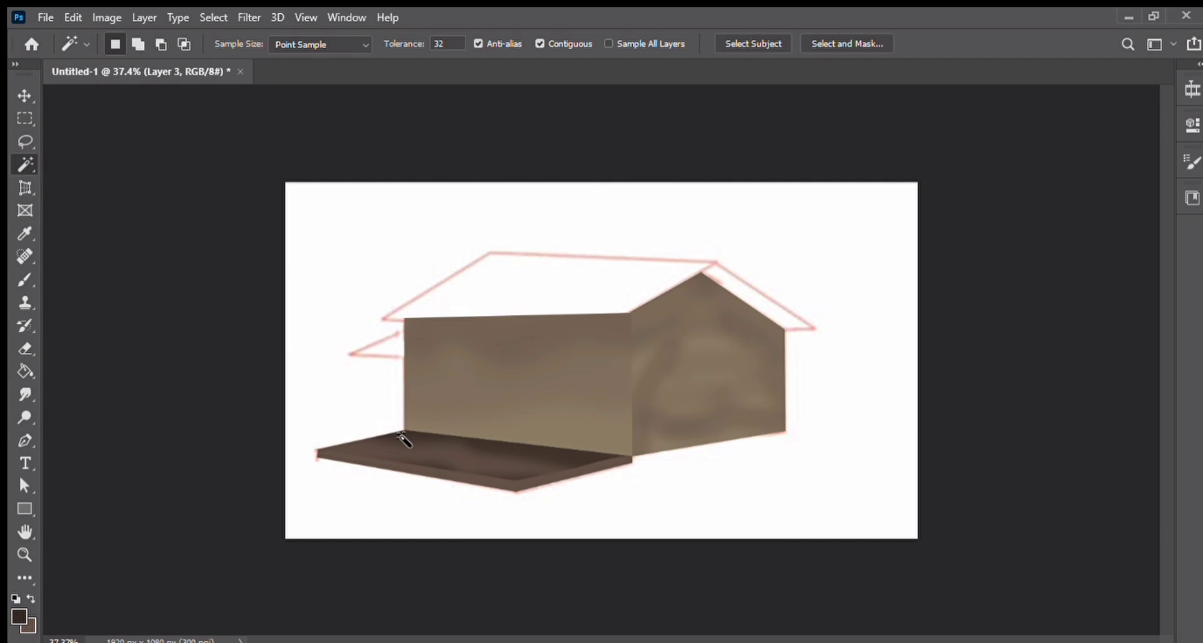
click(392, 470)
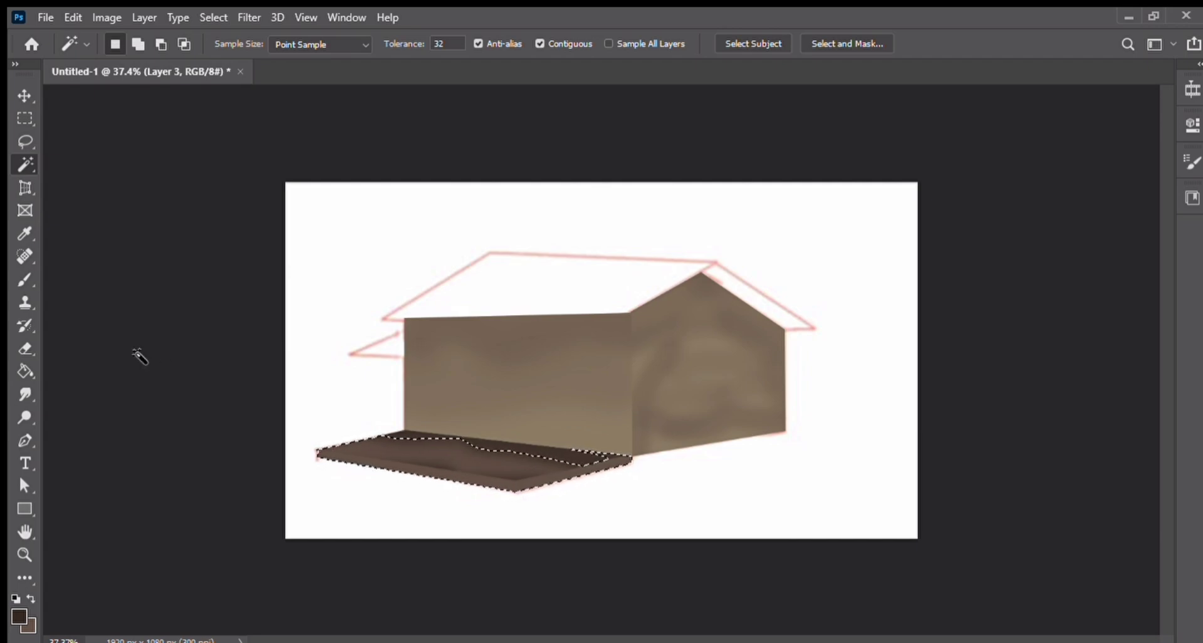
click(25, 280)
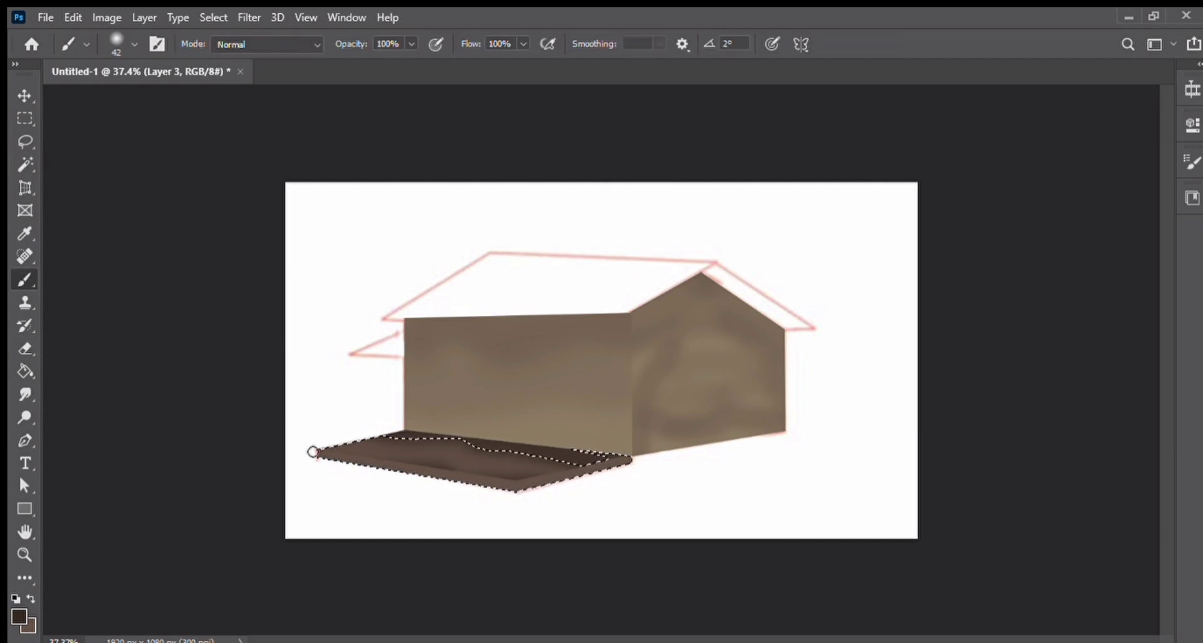
mouse_move(333, 467)
mouse_down()
mouse_move(515, 500)
mouse_move(515, 487)
mouse_move(632, 463)
mouse_move(515, 504)
mouse_up()
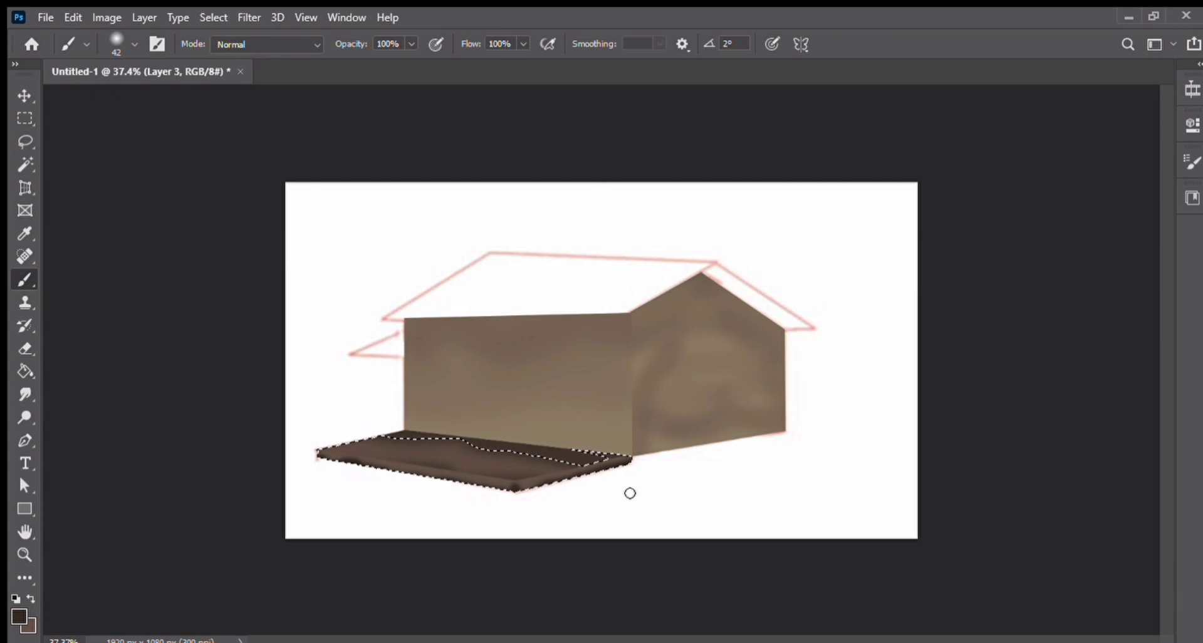
key(ctrl+d)
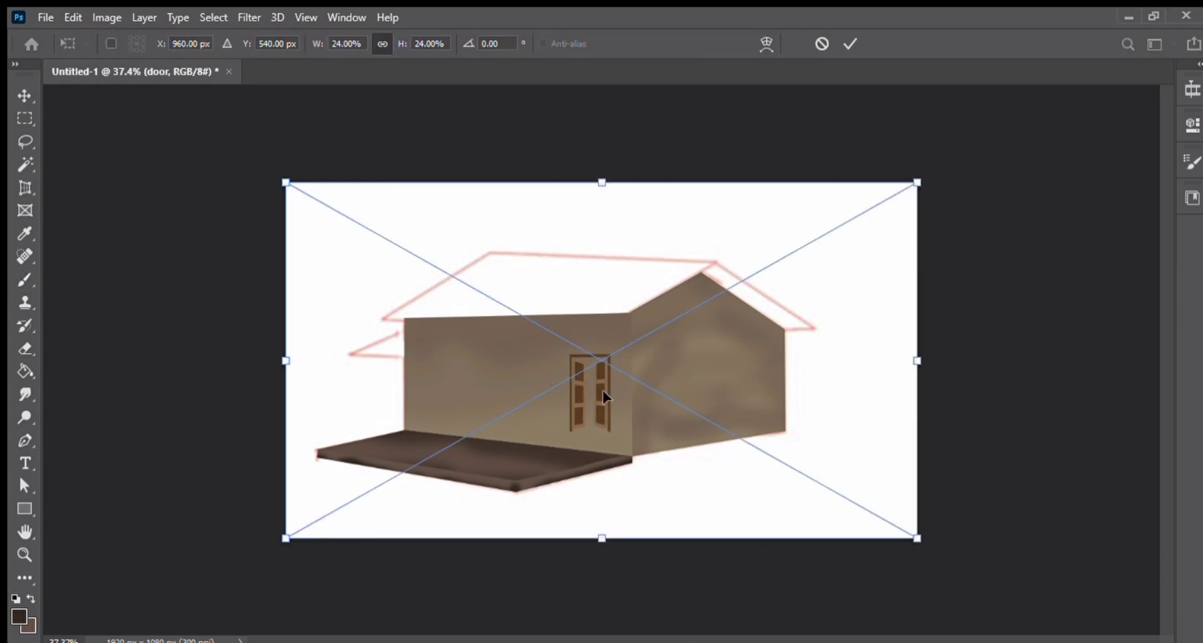
Step: Move and perspective-distort the door image so it fits the doorway on the front wall, then commit
drag(671, 427, 584, 441)
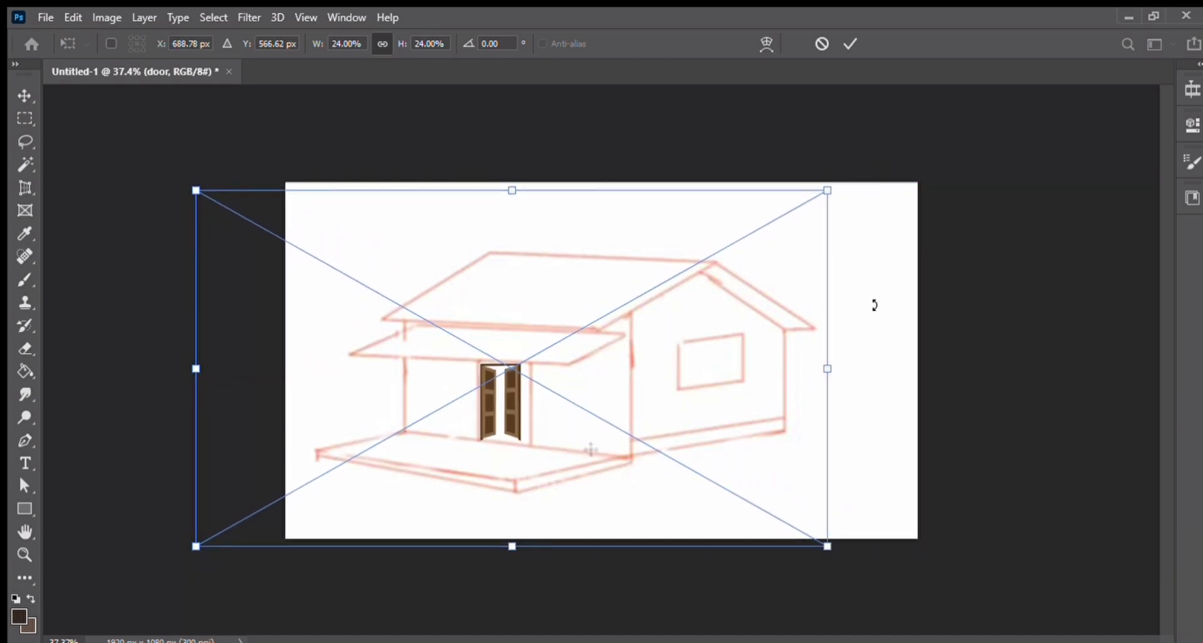
drag(827, 548, 881, 576)
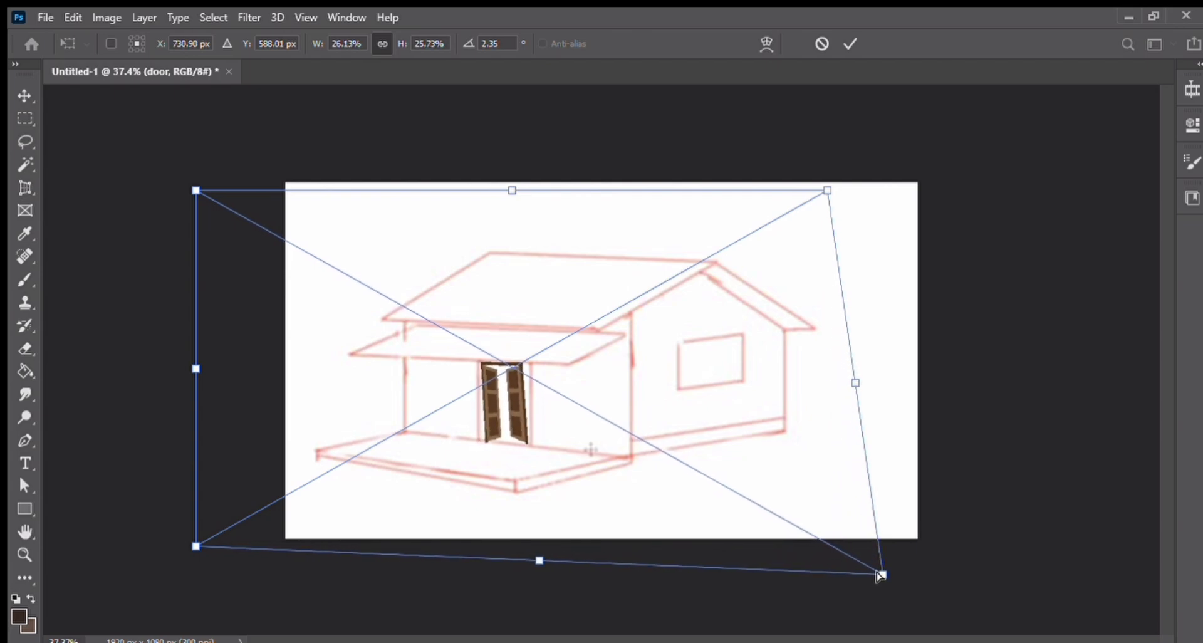
drag(826, 190, 853, 190)
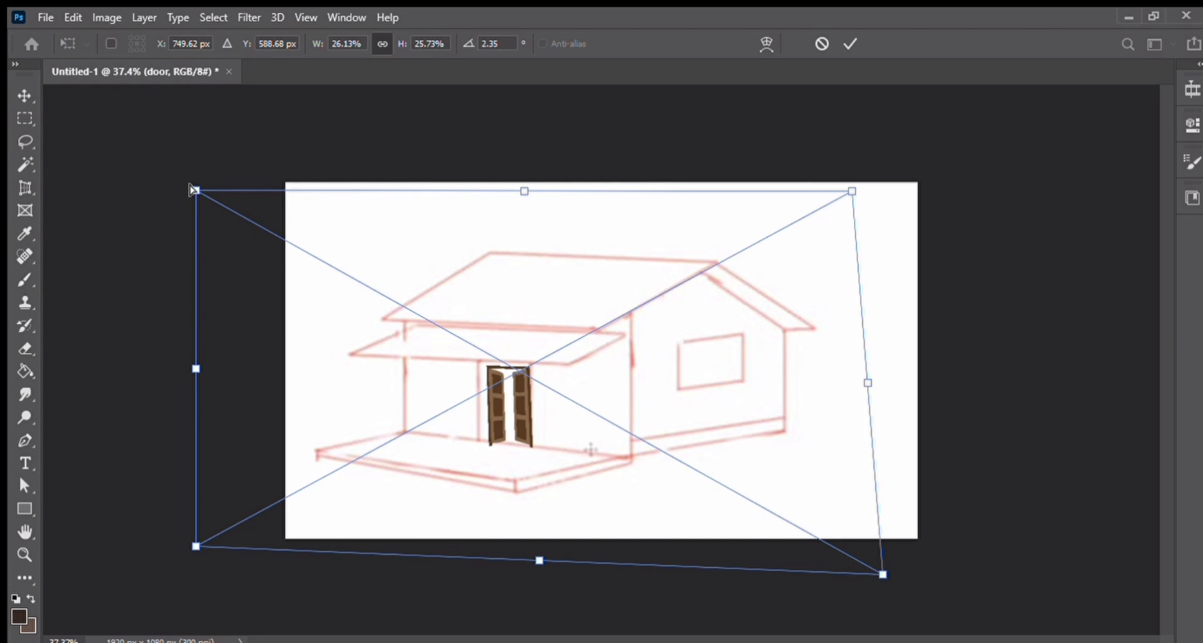
drag(196, 190, 154, 170)
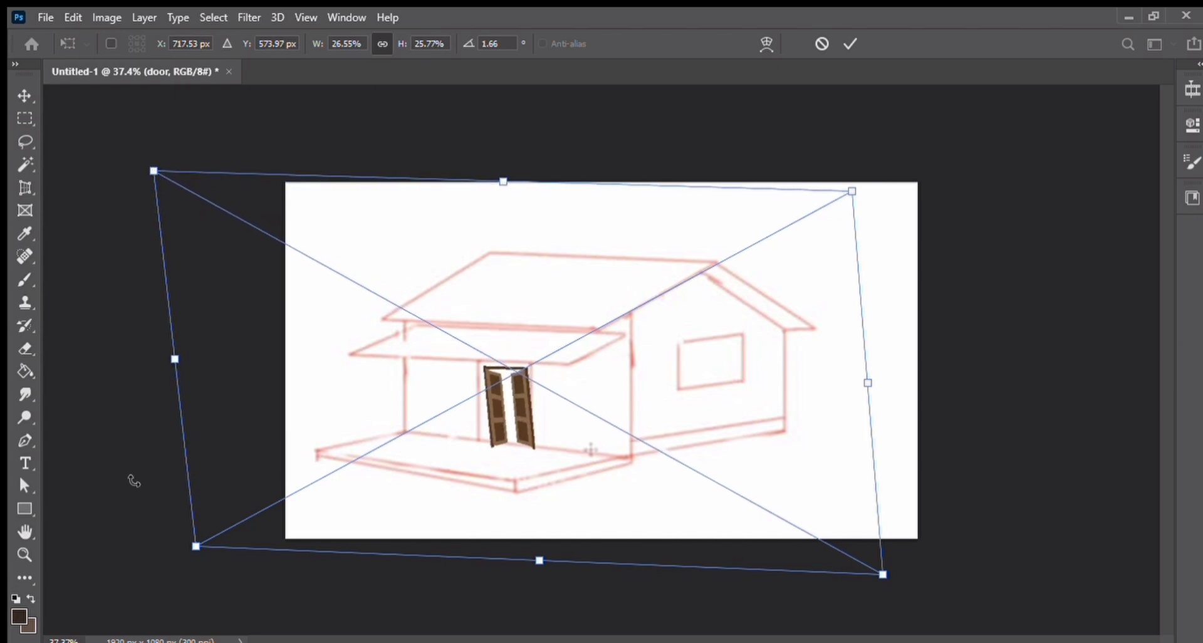
mouse_move(196, 546)
mouse_down()
mouse_move(181, 542)
mouse_move(190, 533)
mouse_up()
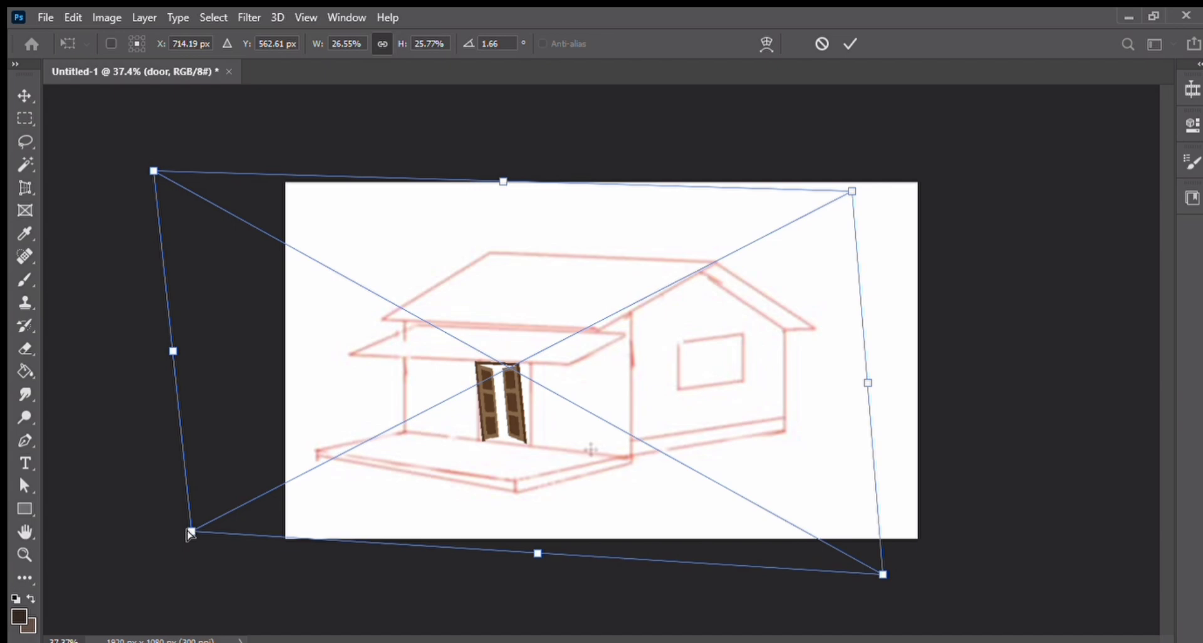
drag(851, 192, 952, 191)
drag(715, 418, 703, 406)
key(Return)
Step: Sample a red foreground colour and trace a closed outline around the doorway with the Pen tool
key(p)
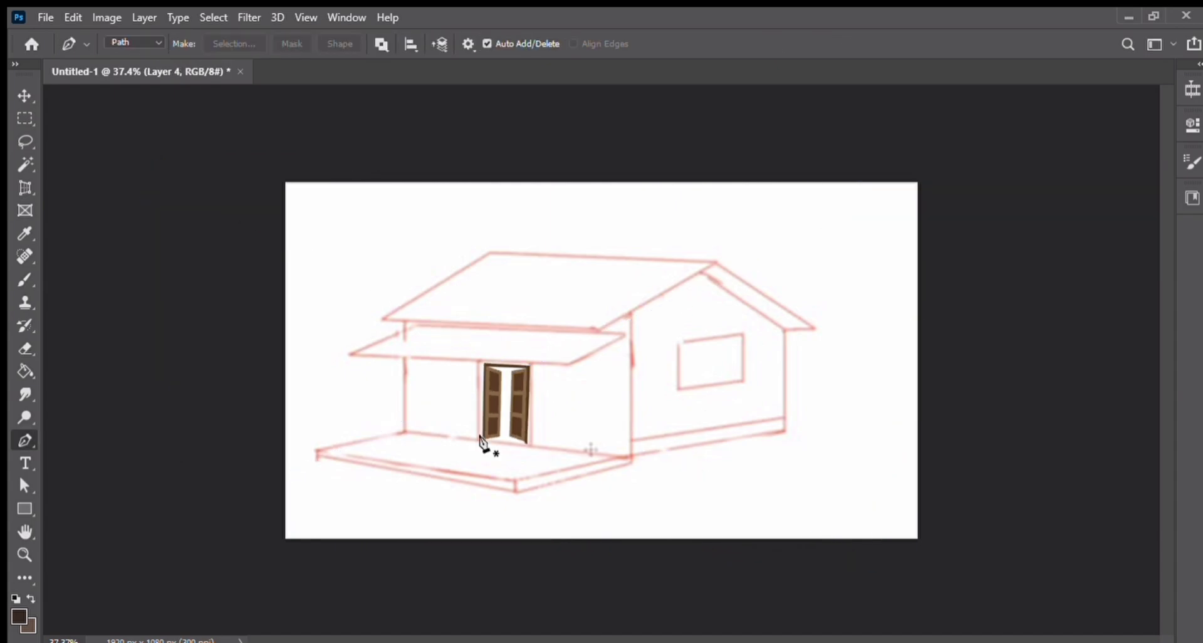
click(484, 441)
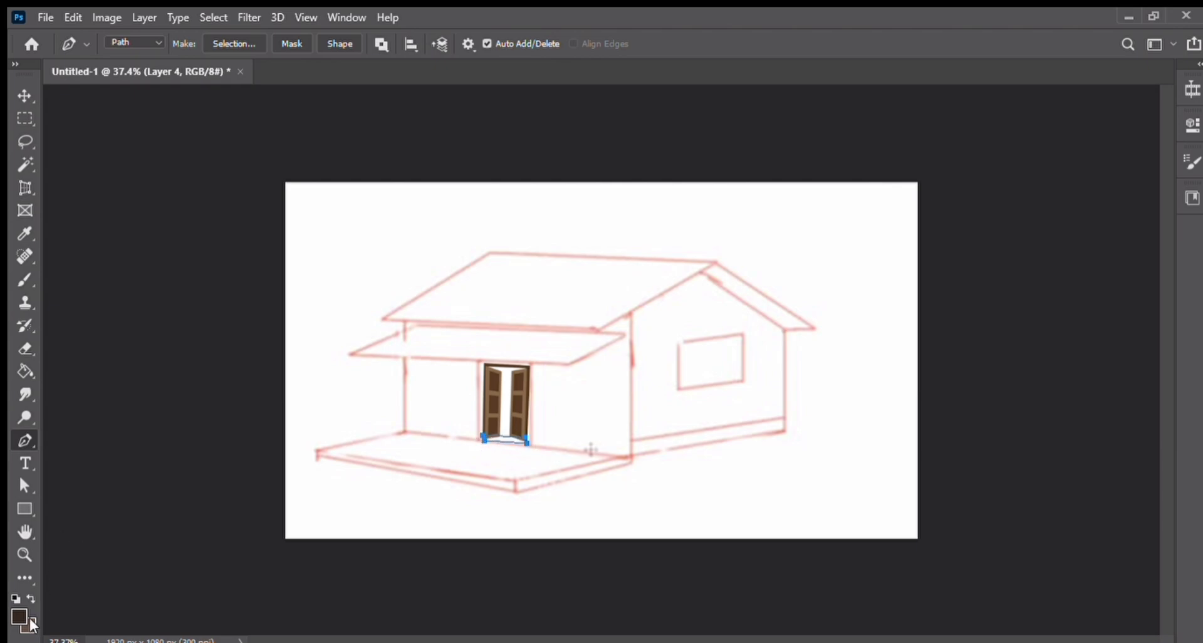
key(i)
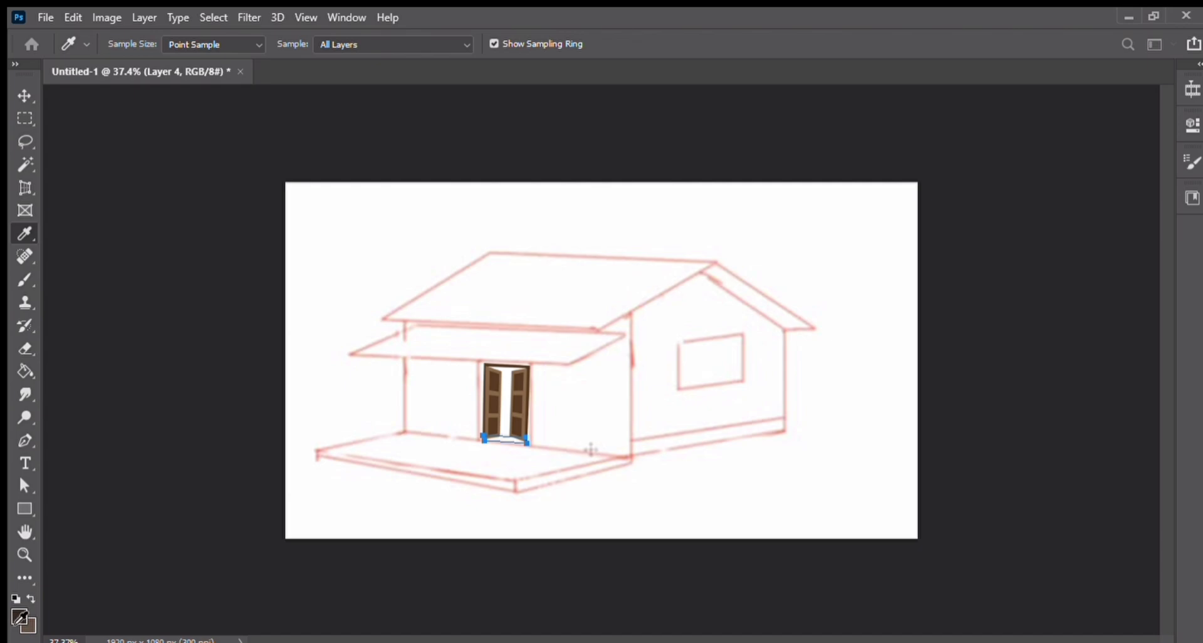
key(p)
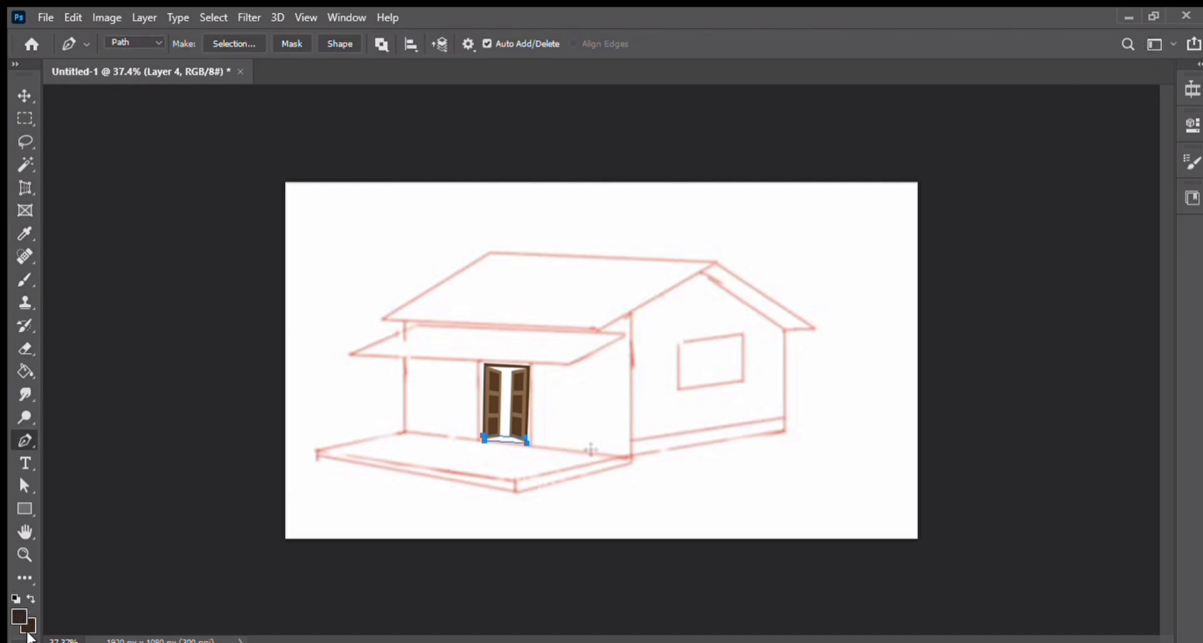
key(i)
click(441, 468)
key(p)
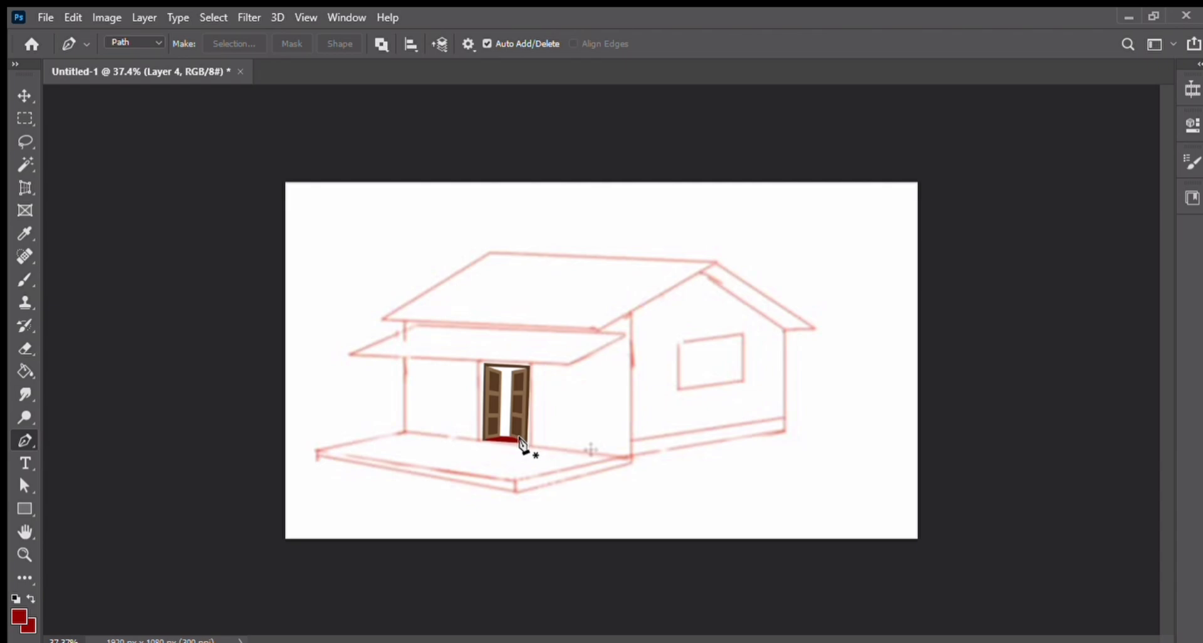
click(525, 442)
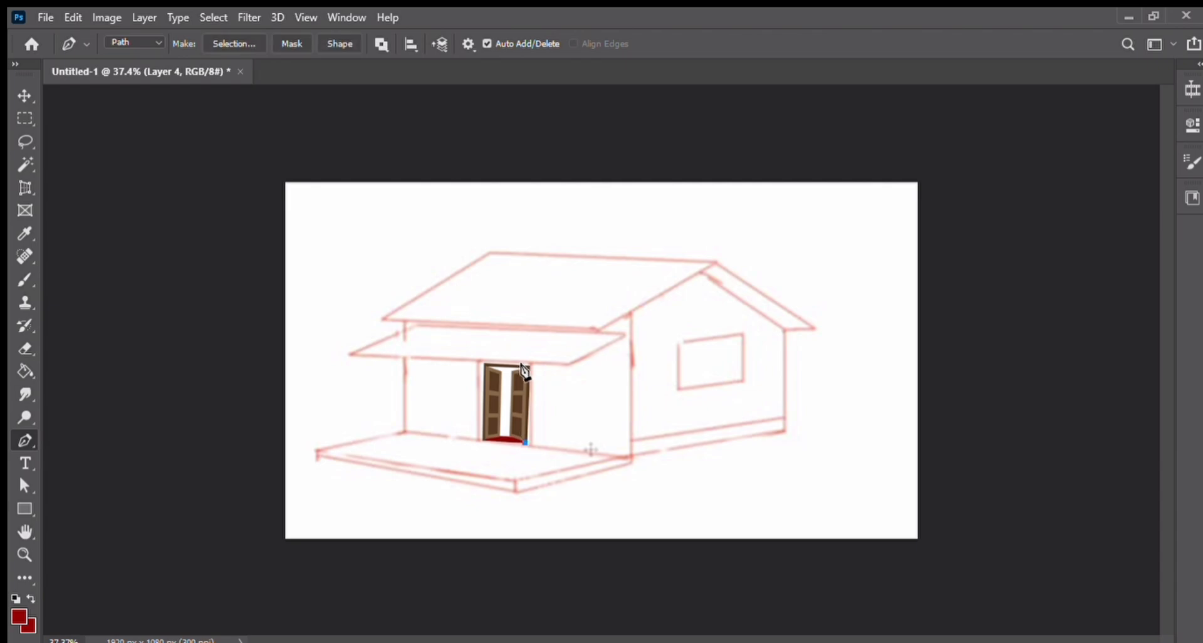
click(485, 366)
click(486, 439)
click(520, 440)
click(523, 438)
Step: Convert the doorway path to a selection, fill it with the background colour, and deselect
key(i)
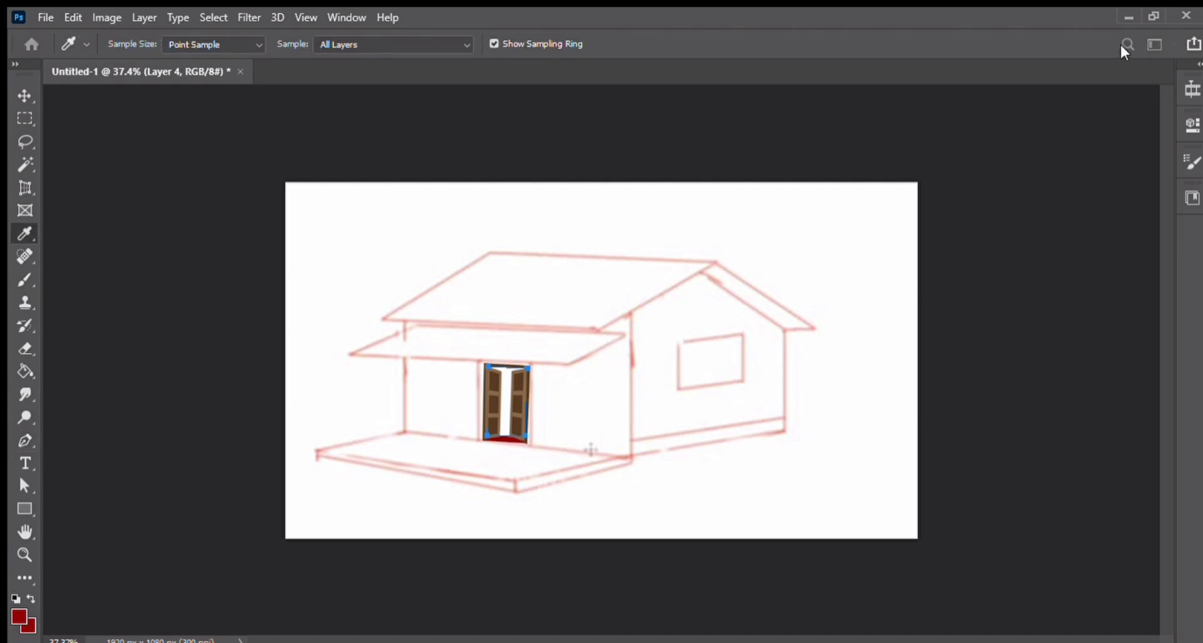
key(p)
key(ctrl+Return)
key(ctrl+BackSpace)
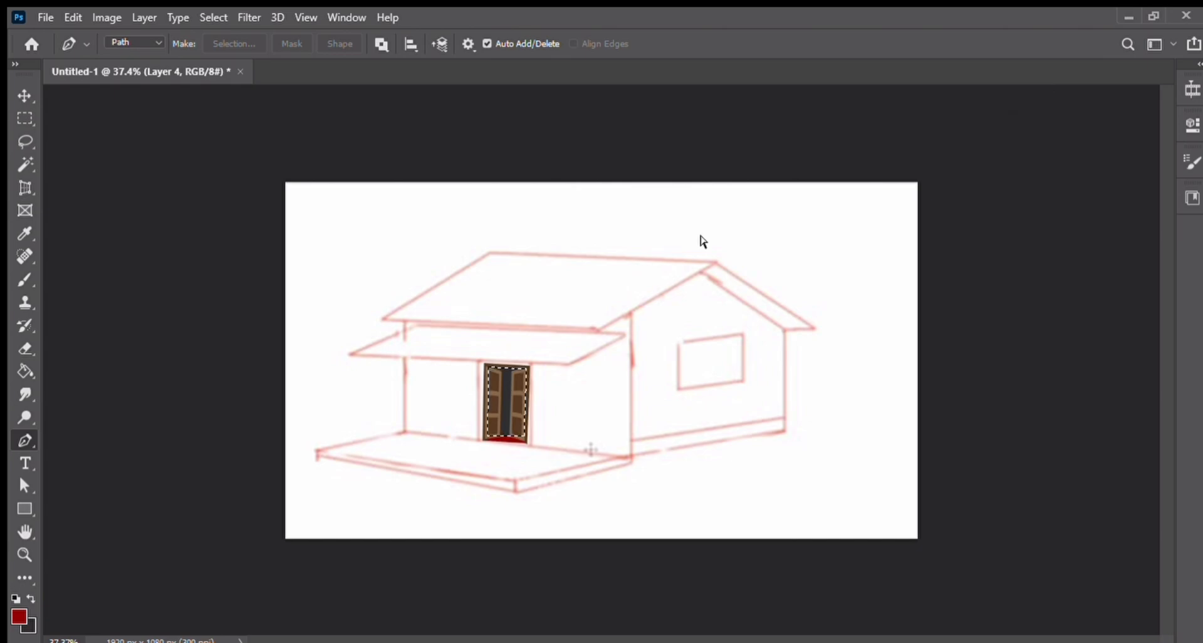
key(ctrl+d)
Step: Scale and position the window image over the window frame on the side wall
key(v)
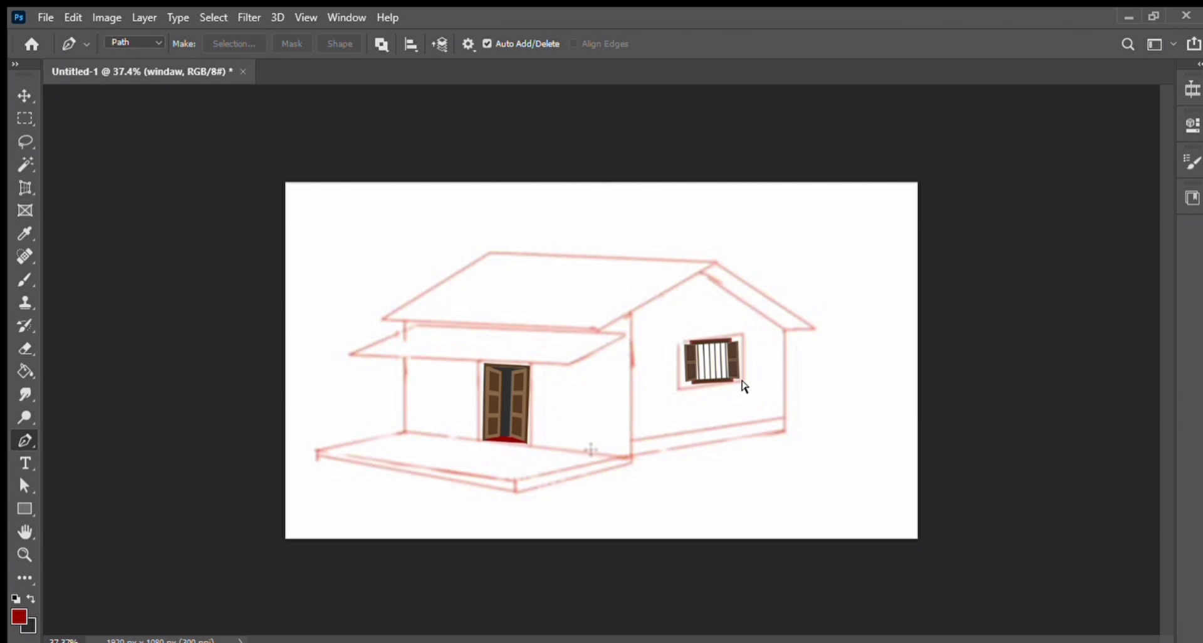
key(ctrl+t)
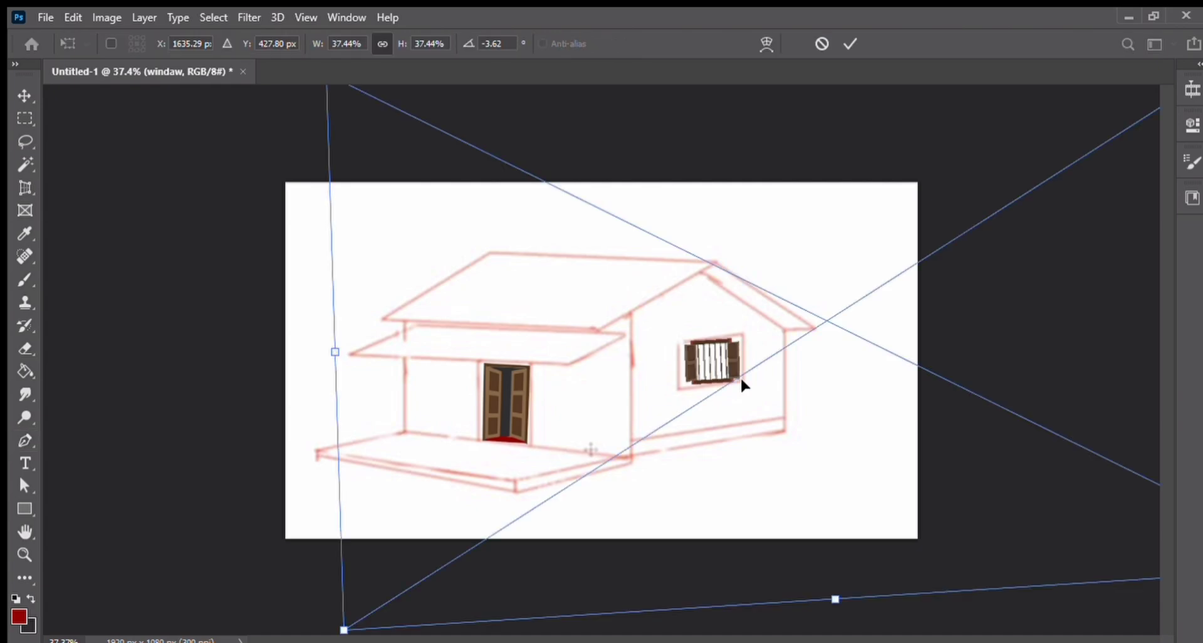
click(23, 554)
drag(792, 560, 707, 502)
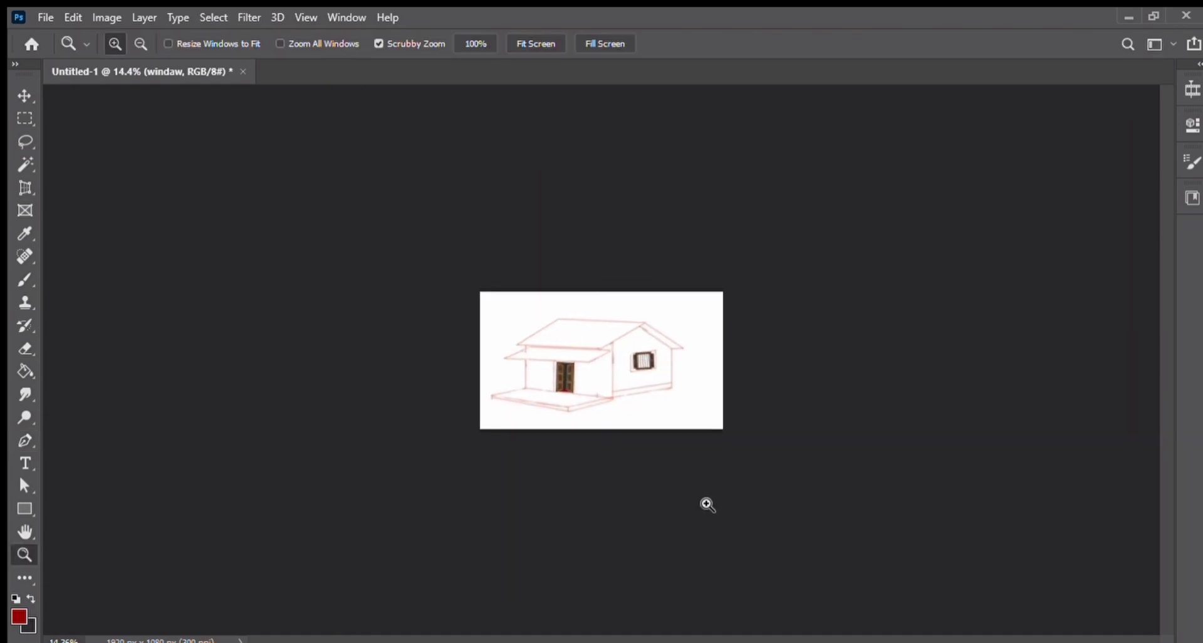
key(ctrl+t)
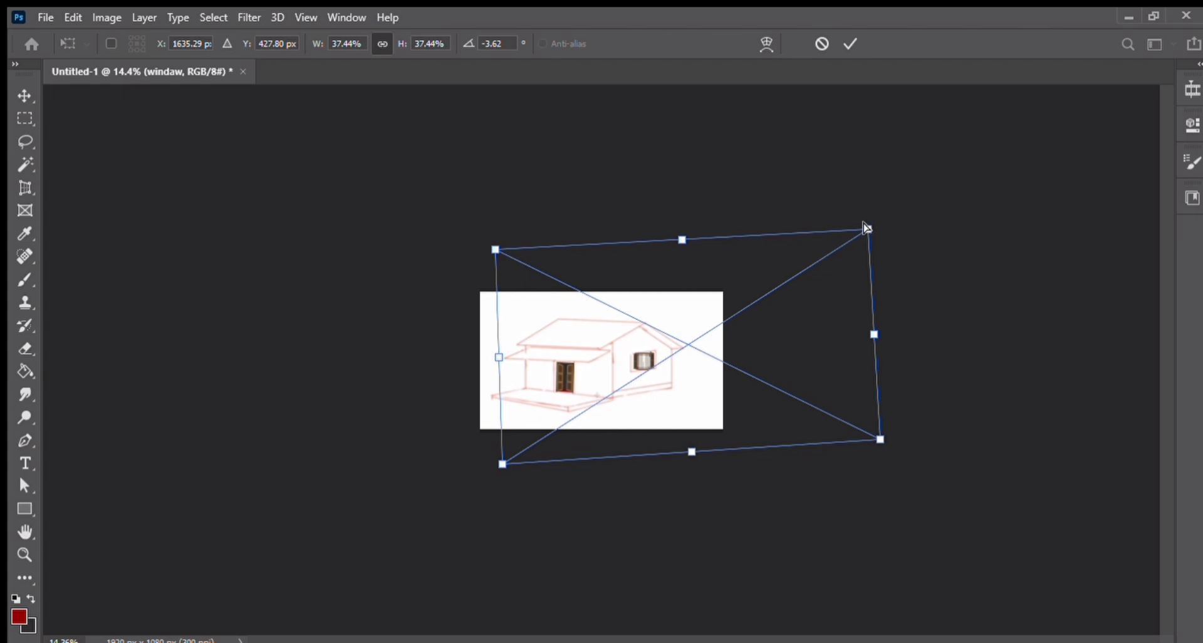
drag(866, 227, 857, 180)
drag(714, 384, 735, 418)
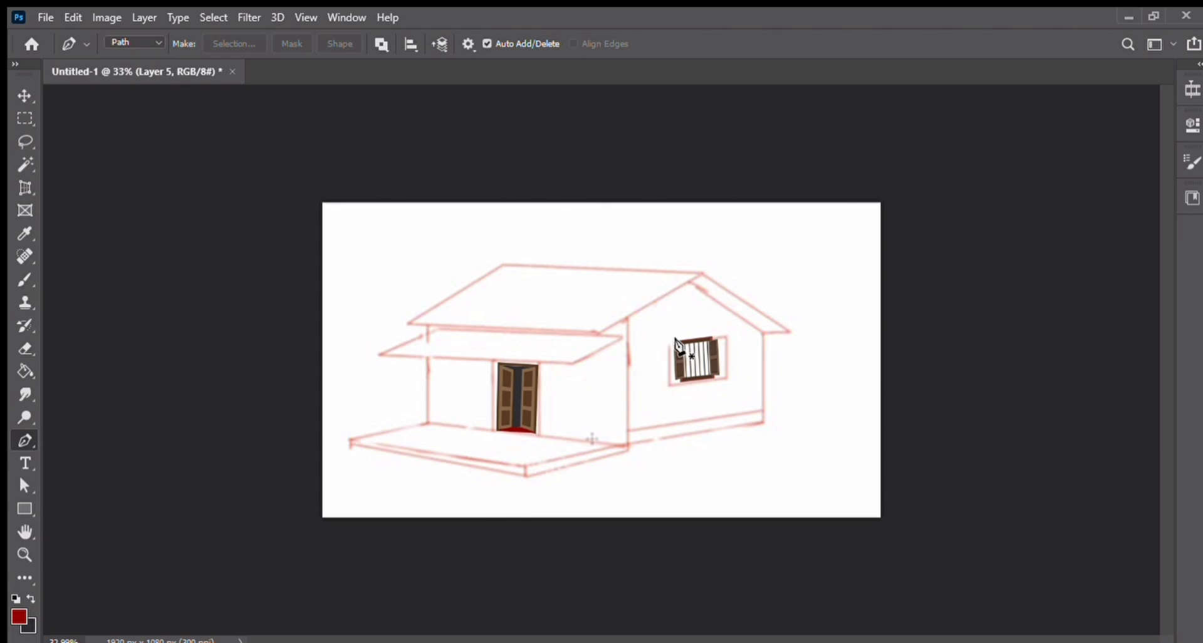
Step: Trace a closed four-point Pen-tool path around the side-wall window
click(682, 343)
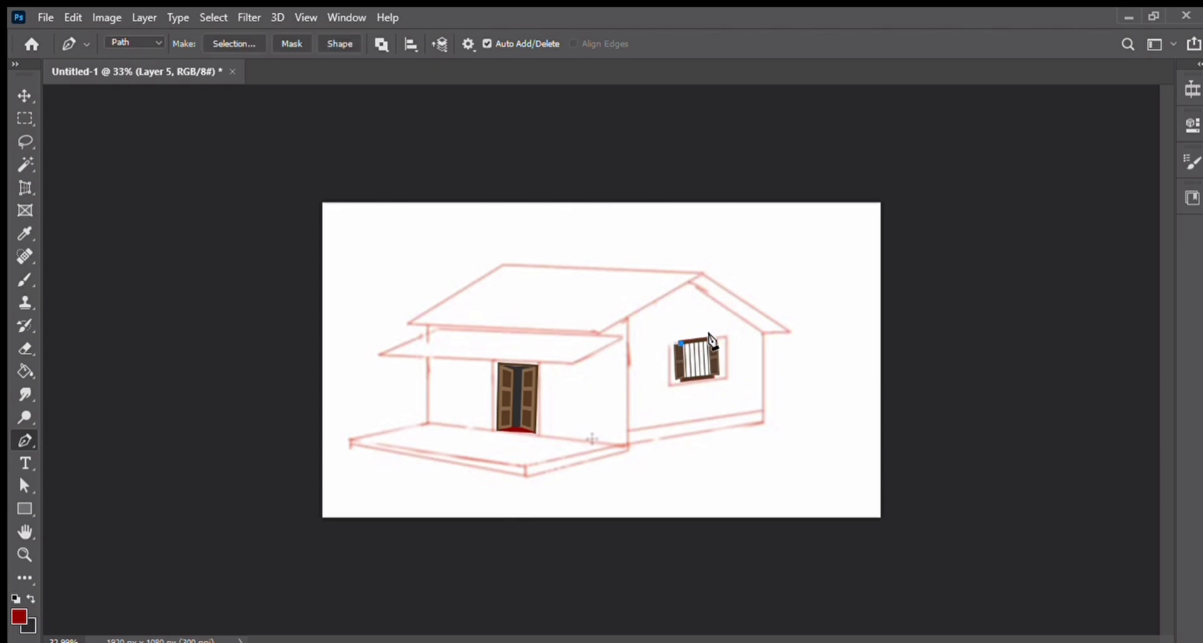
click(711, 340)
click(713, 376)
click(682, 378)
click(681, 344)
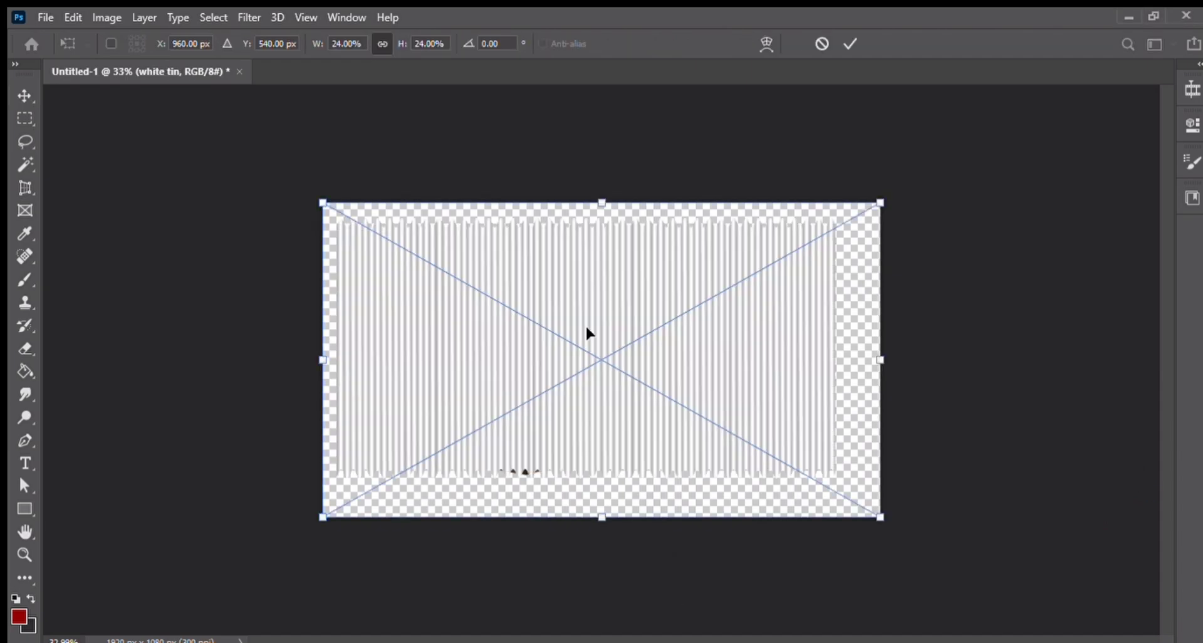
Step: Move and shrink the white tin roof image toward the roof area with Free Transform
mouse_move(658, 368)
mouse_down()
mouse_move(680, 207)
mouse_move(637, 381)
mouse_move(632, 354)
mouse_move(638, 362)
mouse_up()
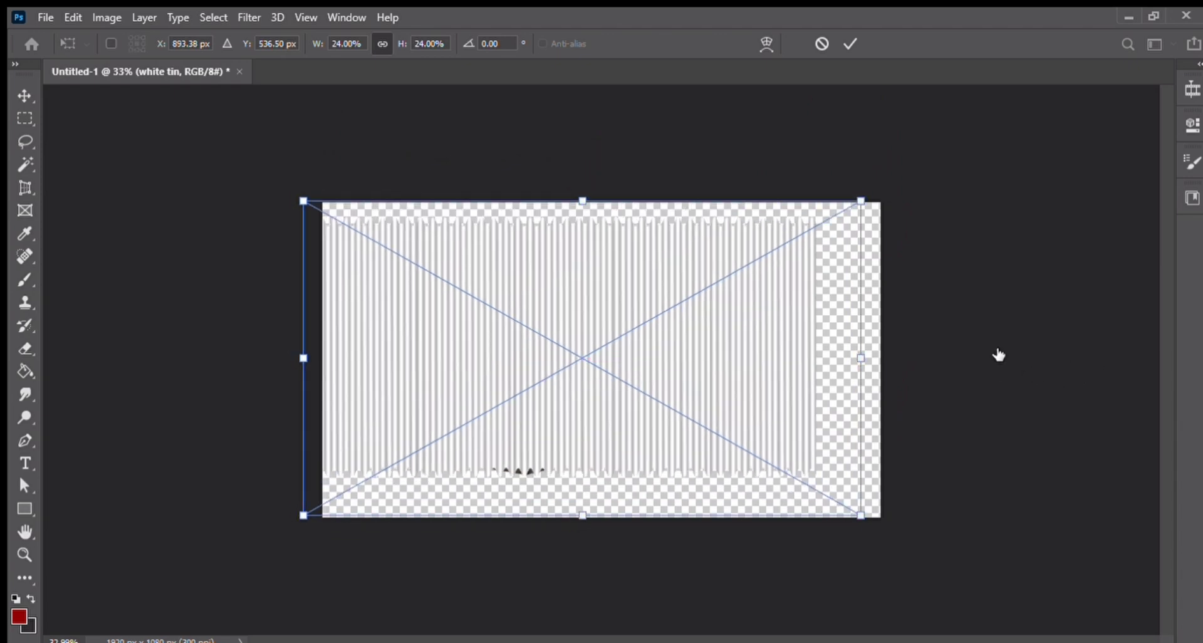
drag(583, 515, 581, 389)
drag(620, 339, 620, 312)
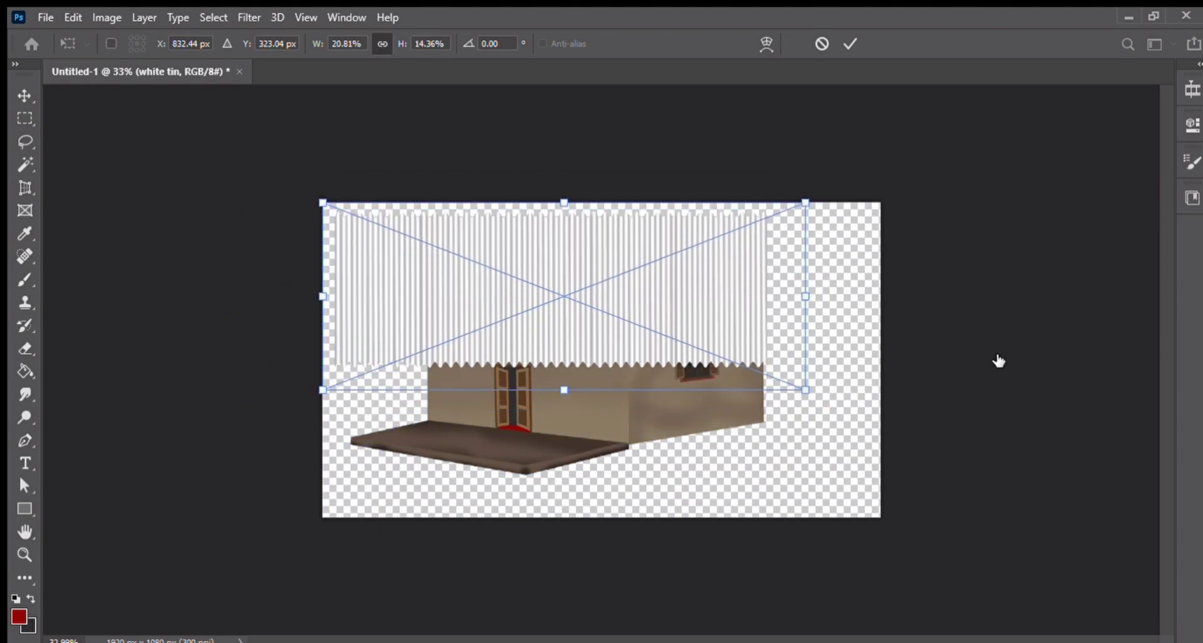